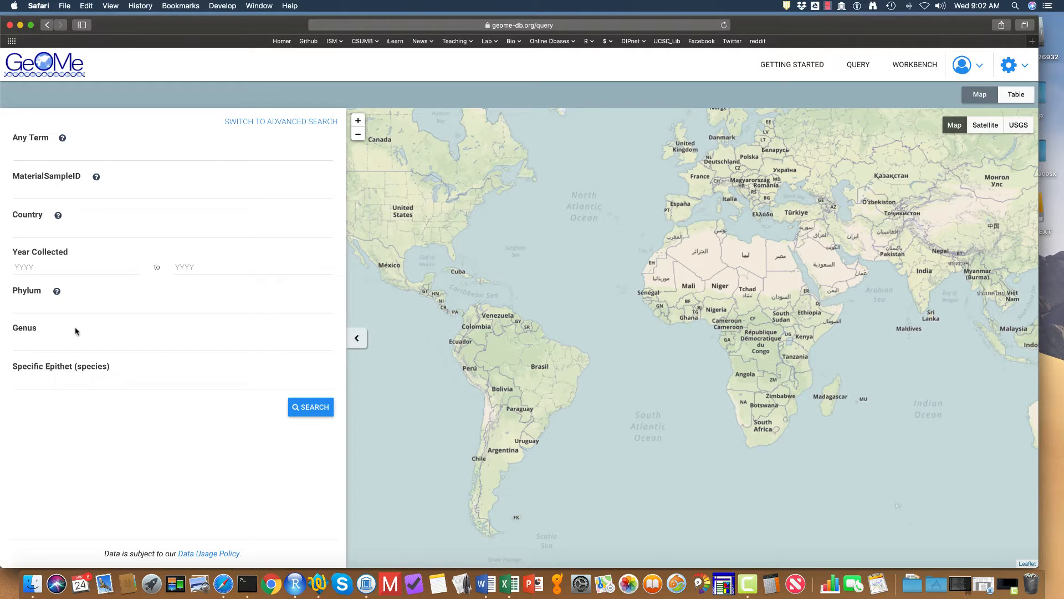
Search the database for samples with genus Acanthurus and specific epithet olivaceus.
left_click(71, 338)
type("Acanthurus")
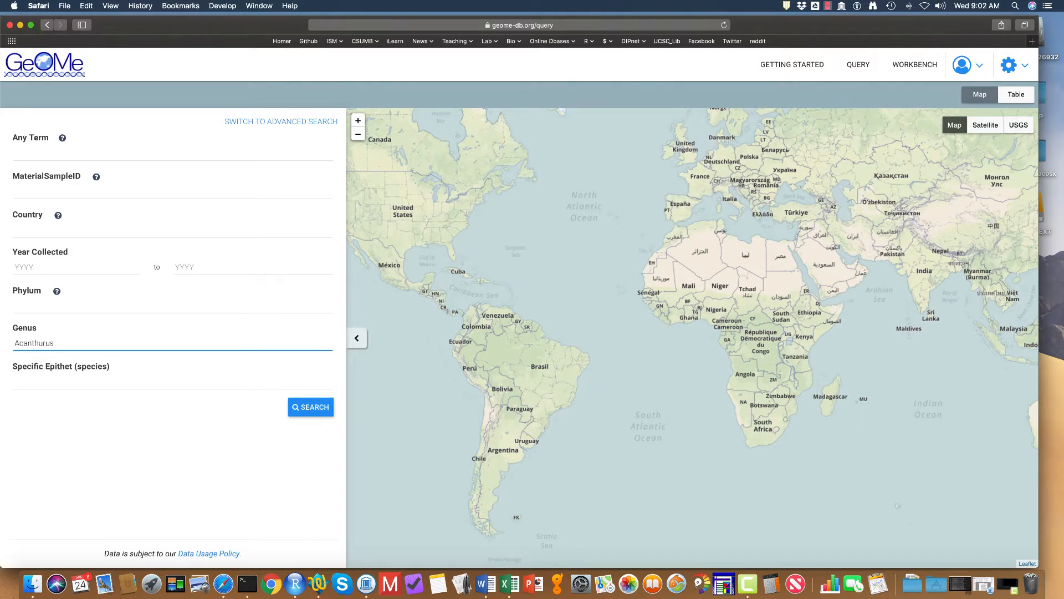
key("Tab")
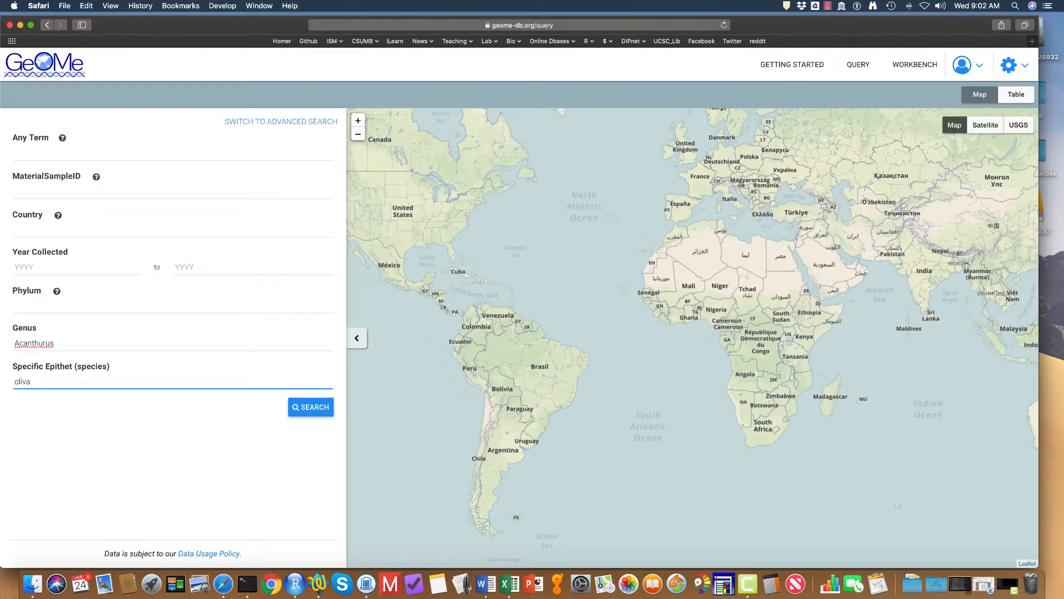
type("olivaceus")
left_click(307, 408)
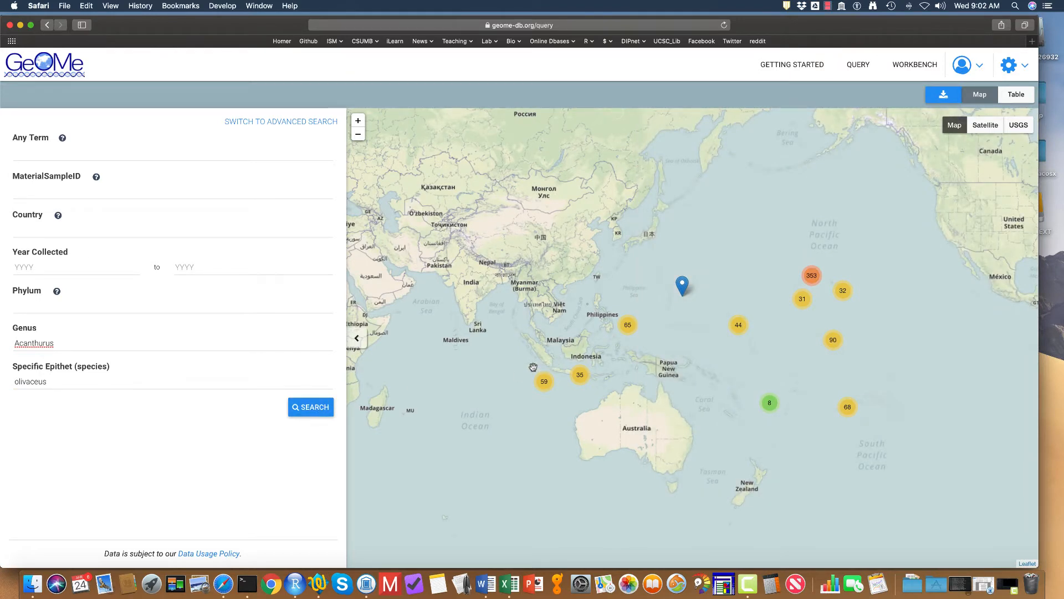
Expand the largest sample cluster near Hawaii on the map and open the sample details of one of its markers.
left_click(811, 275)
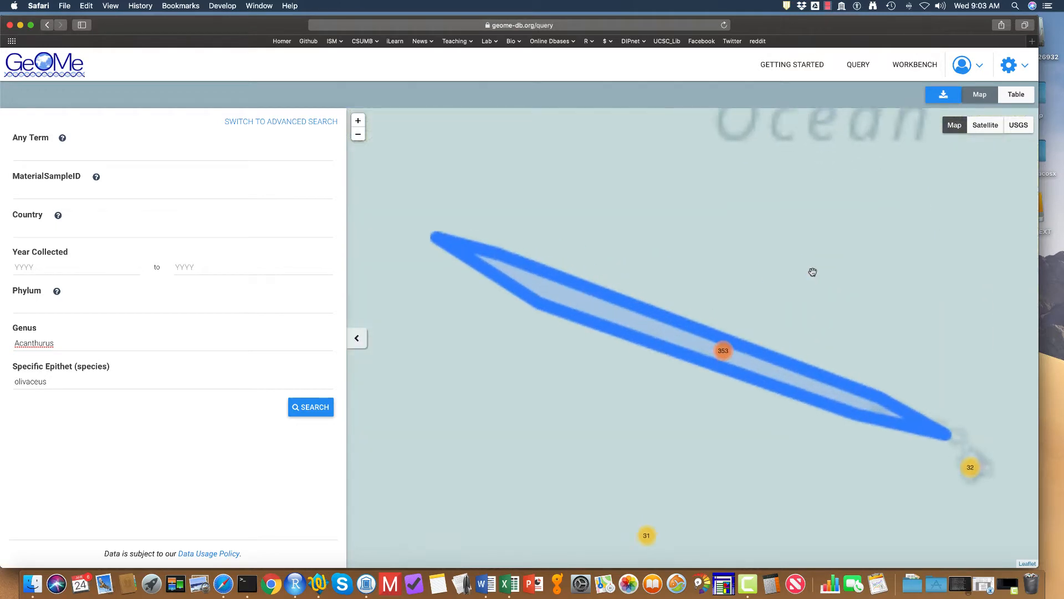
left_click(683, 333)
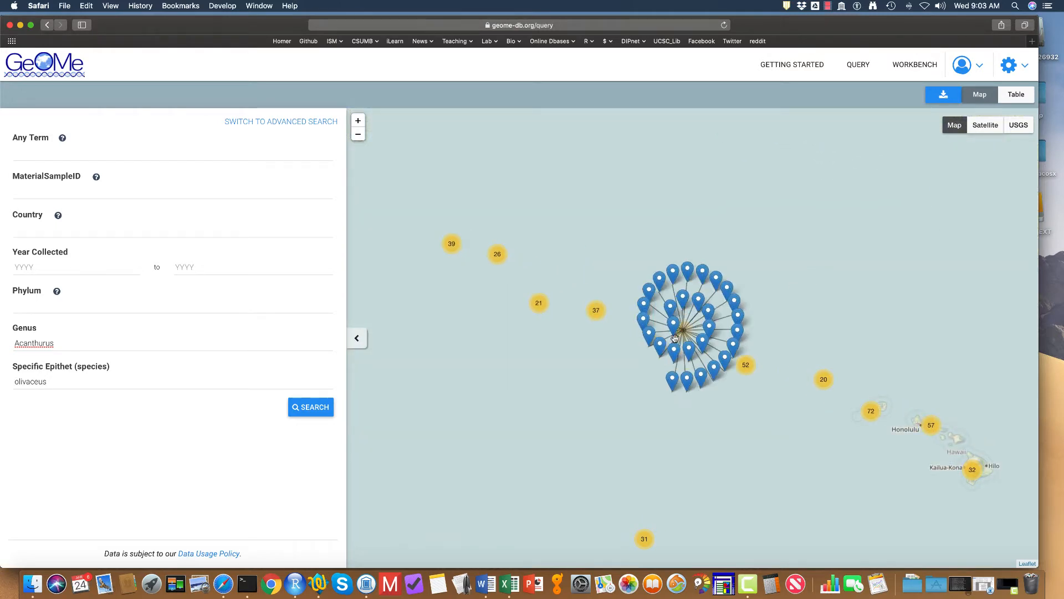
left_click(676, 380)
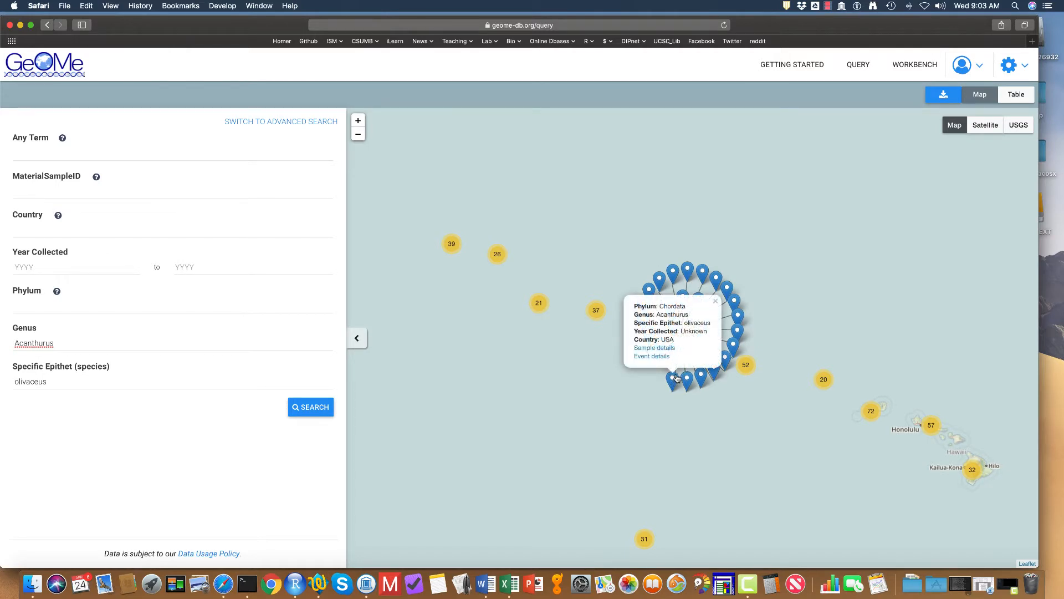
left_click(663, 350)
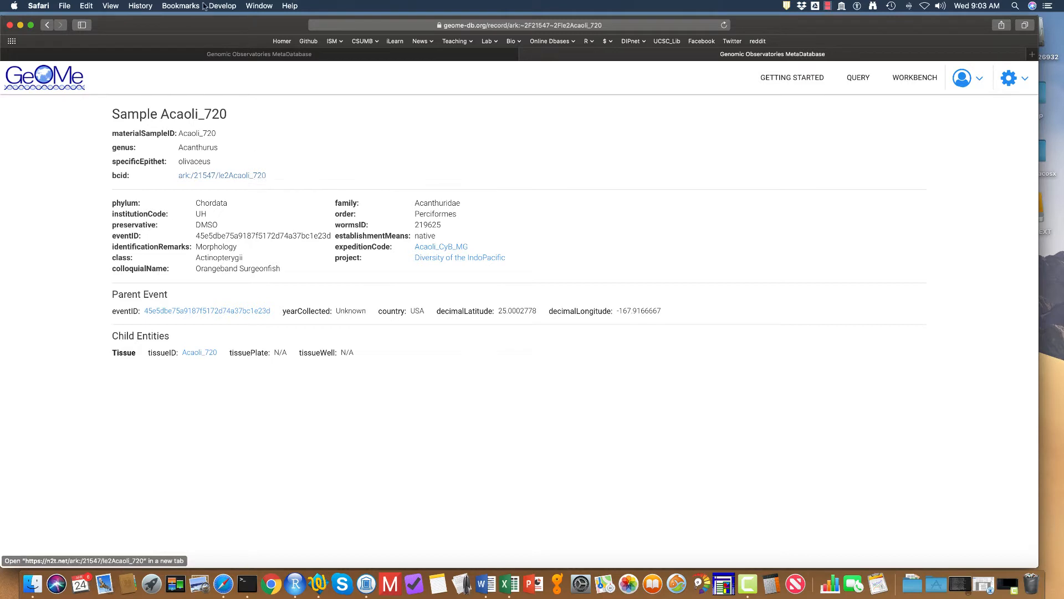
Return to the query page, switch it to advanced search and add a sample filter on genus.
left_click(264, 56)
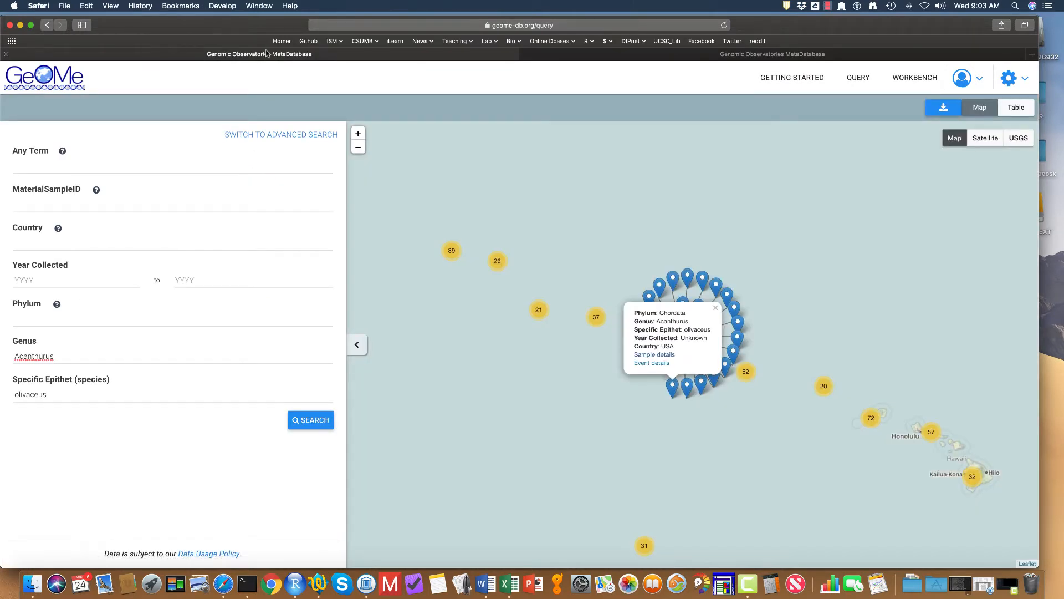
left_click(273, 135)
left_click(604, 344)
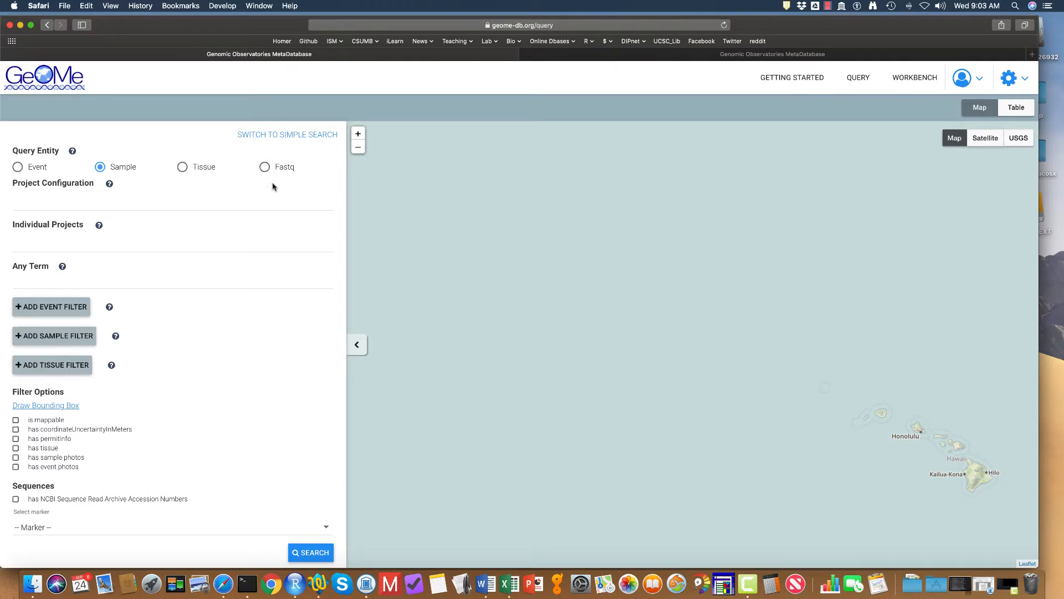
left_click(72, 343)
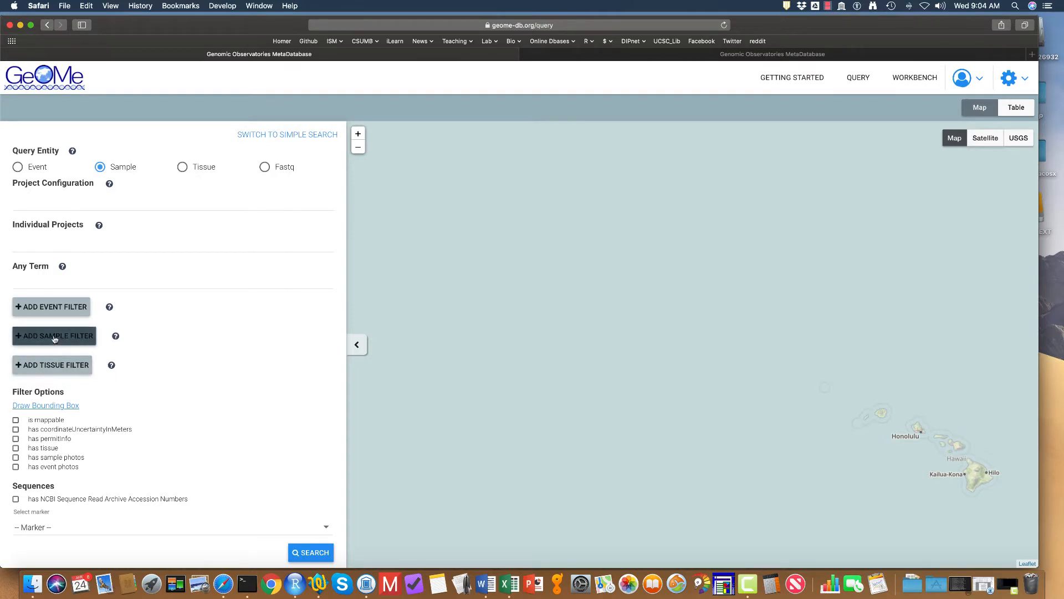
left_click(58, 339)
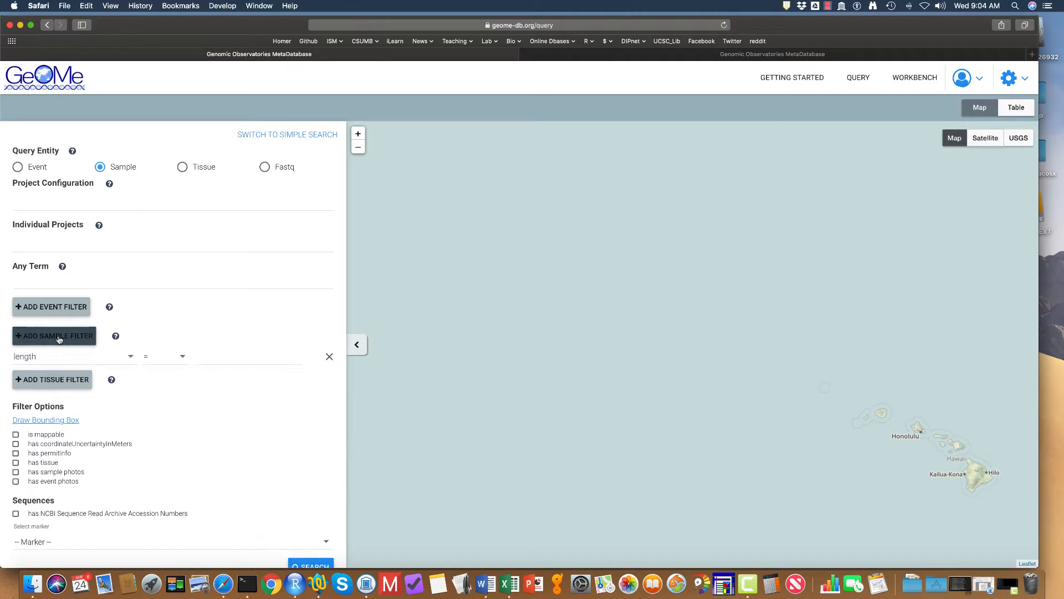
left_click(129, 356)
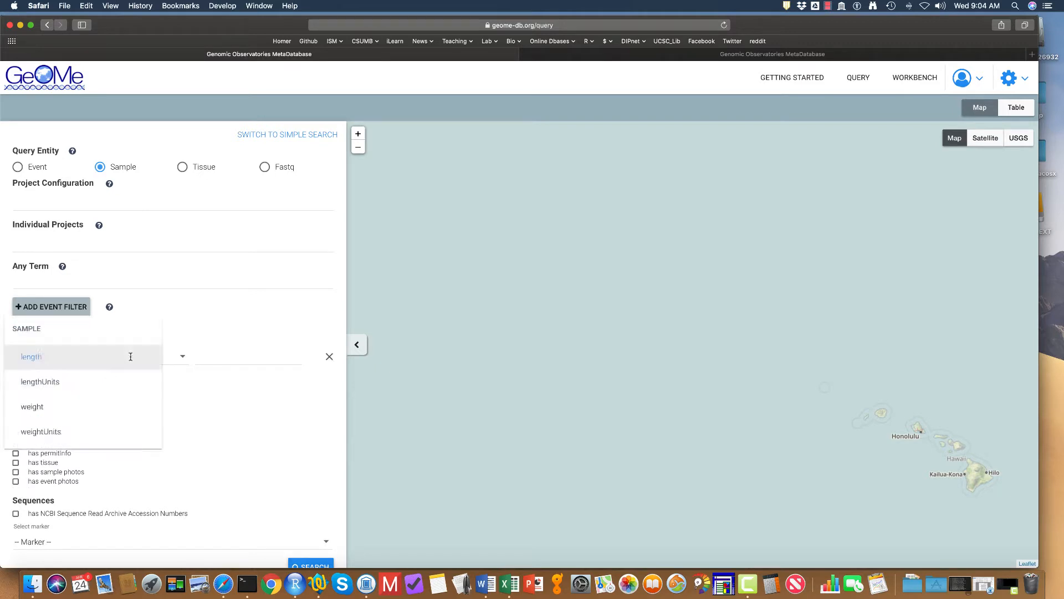
scroll(103, 376, "down", 5)
scroll(102, 376, "down", 5)
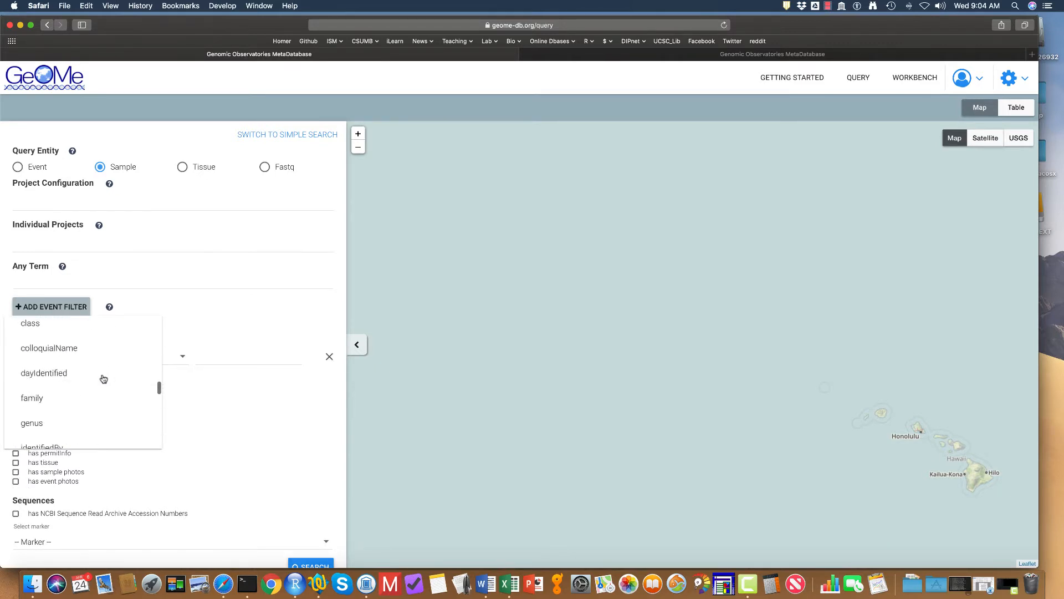
left_click(102, 376)
Add a second sample filter on specificEpithet.
left_click(56, 335)
left_click(129, 375)
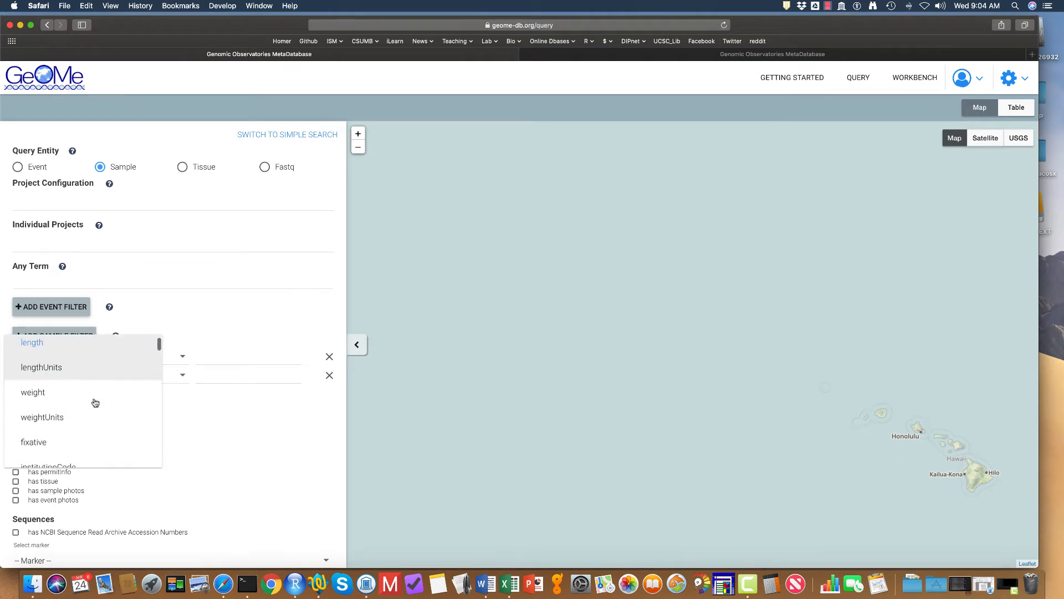
scroll(95, 403, "down", 5)
scroll(95, 403, "down", 10)
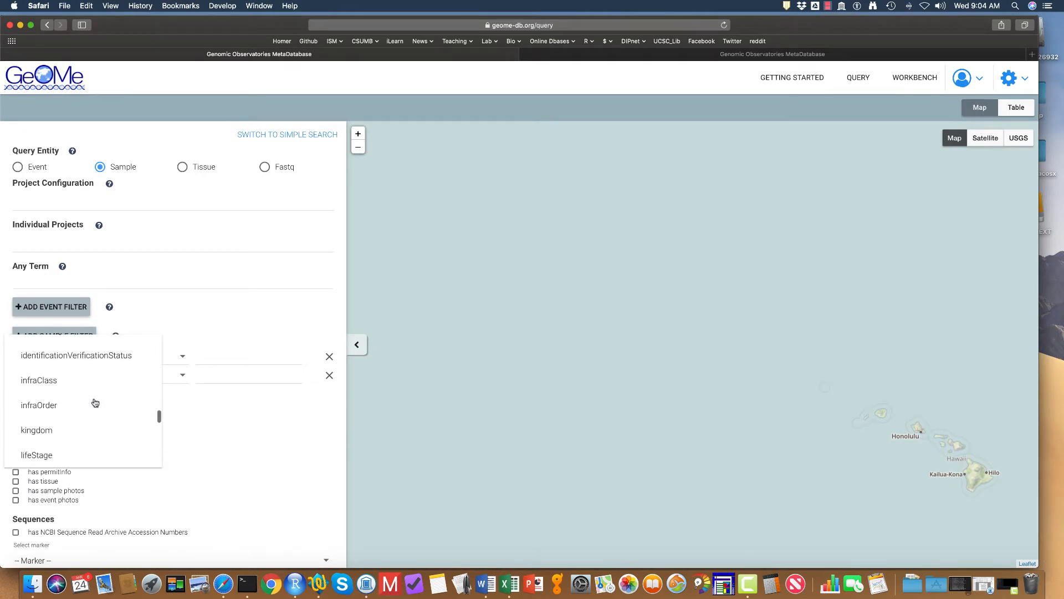
left_click(48, 430)
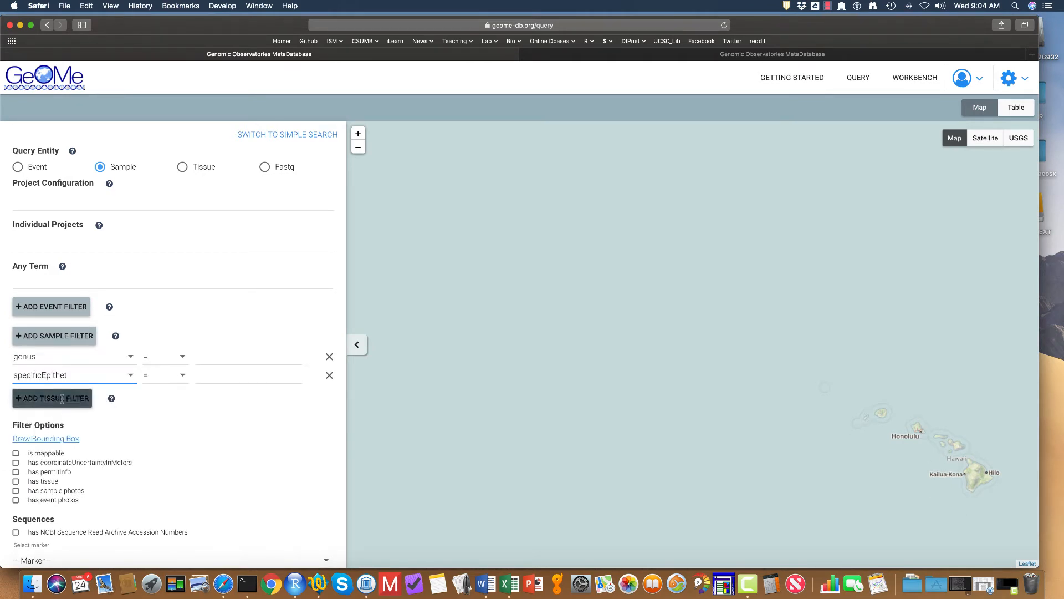
Run the search with genus Acanthurus and specificEpithet olivaceus, and show the results on the map.
left_click(245, 360)
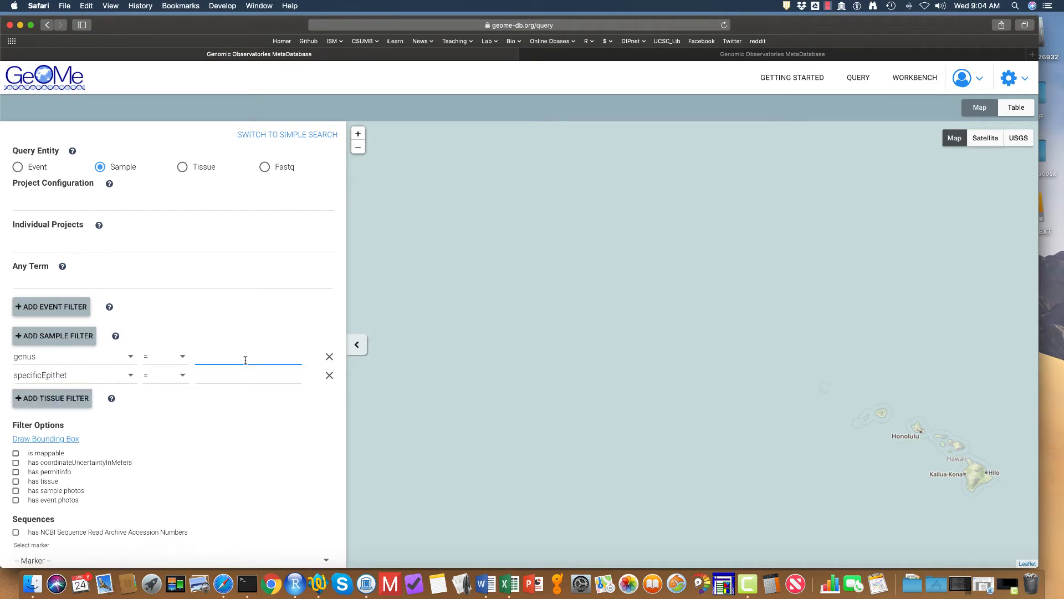
type("Acanthurus")
left_click(243, 377)
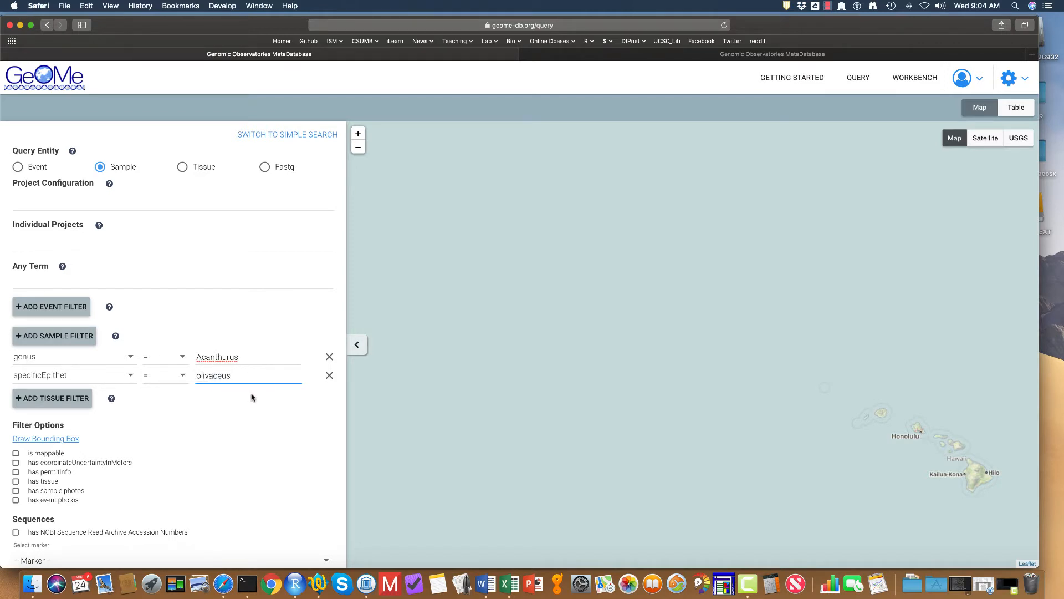
scroll(251, 396, "down", 2)
left_click(306, 527)
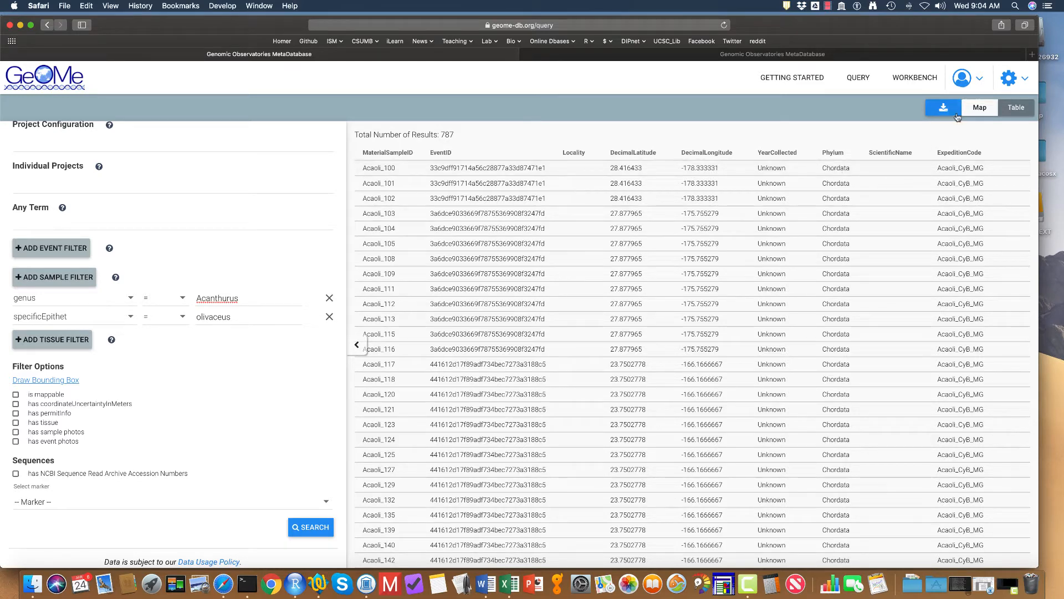
left_click(984, 109)
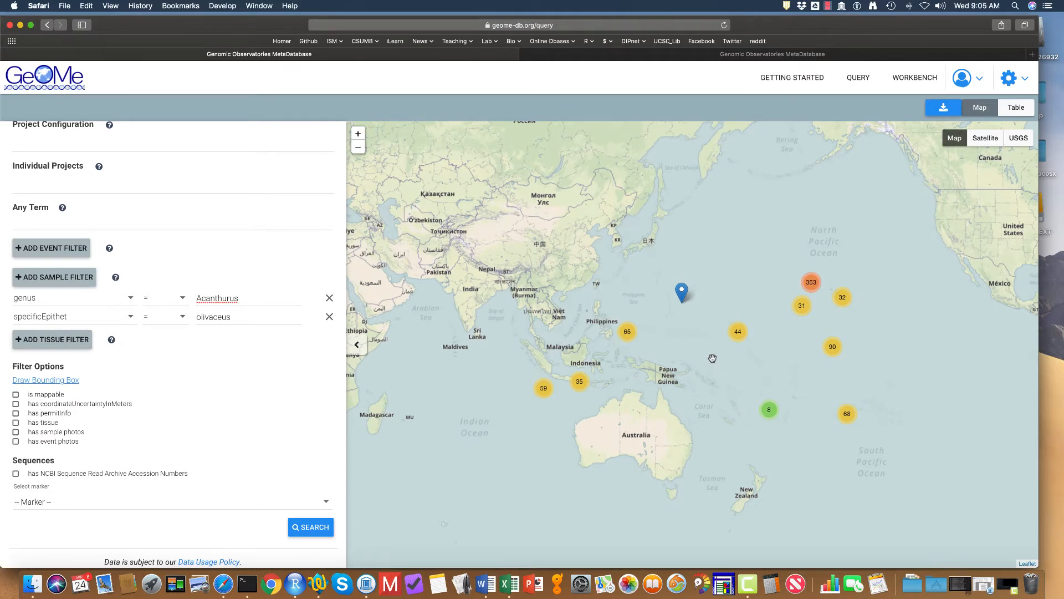
Restrict the search to a bounding box over Southeast Asia, from about [-13.41, 89.61] to [14.09, 152.03], and map the results.
left_click(70, 387)
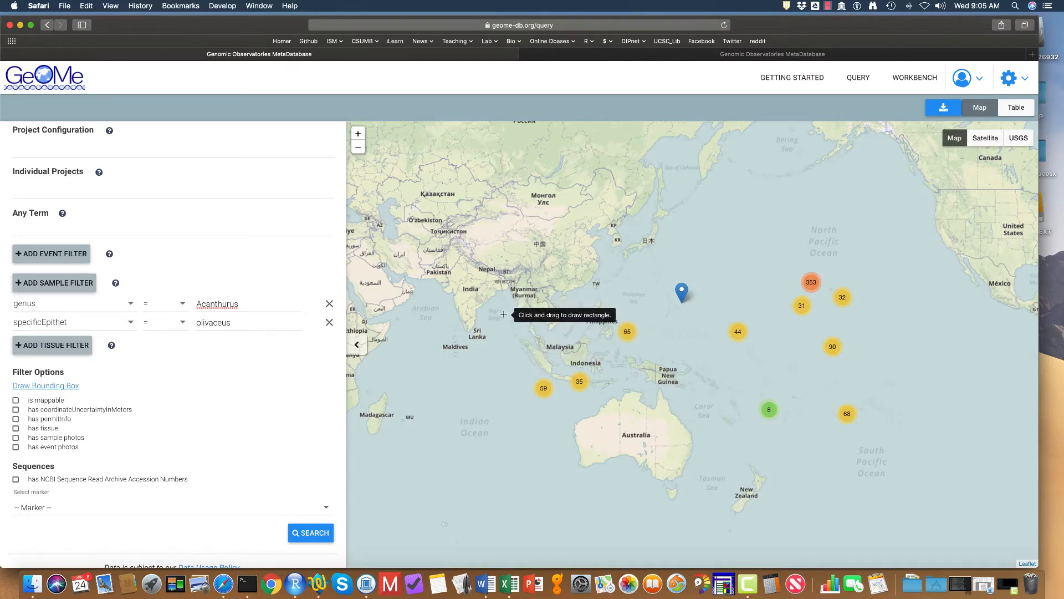
mouse_move(503, 313)
left_mouse_down()
mouse_move(571, 330)
mouse_move(690, 400)
left_mouse_up()
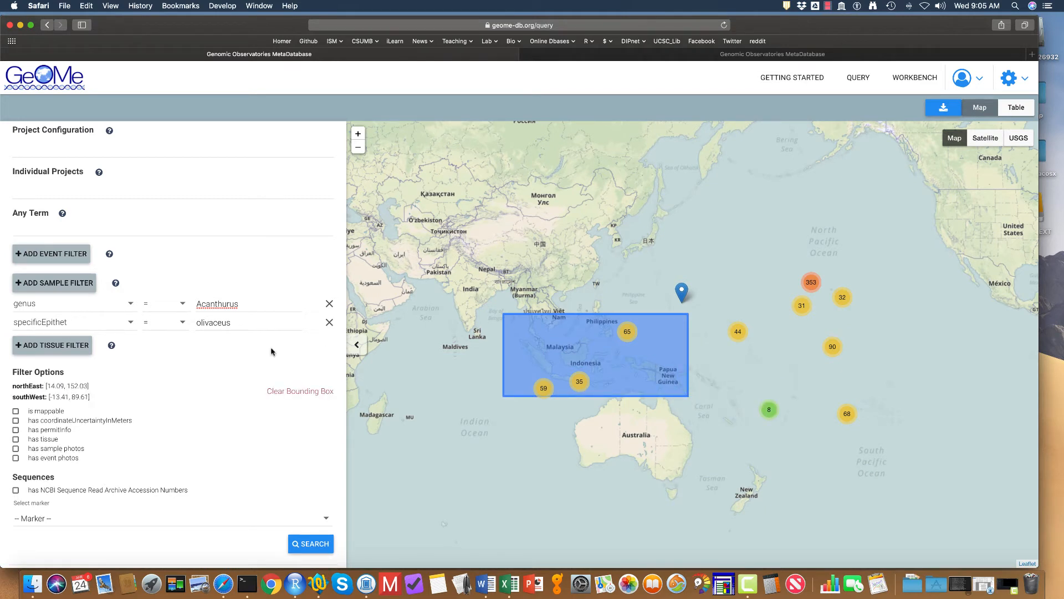
left_click(312, 545)
left_click(987, 111)
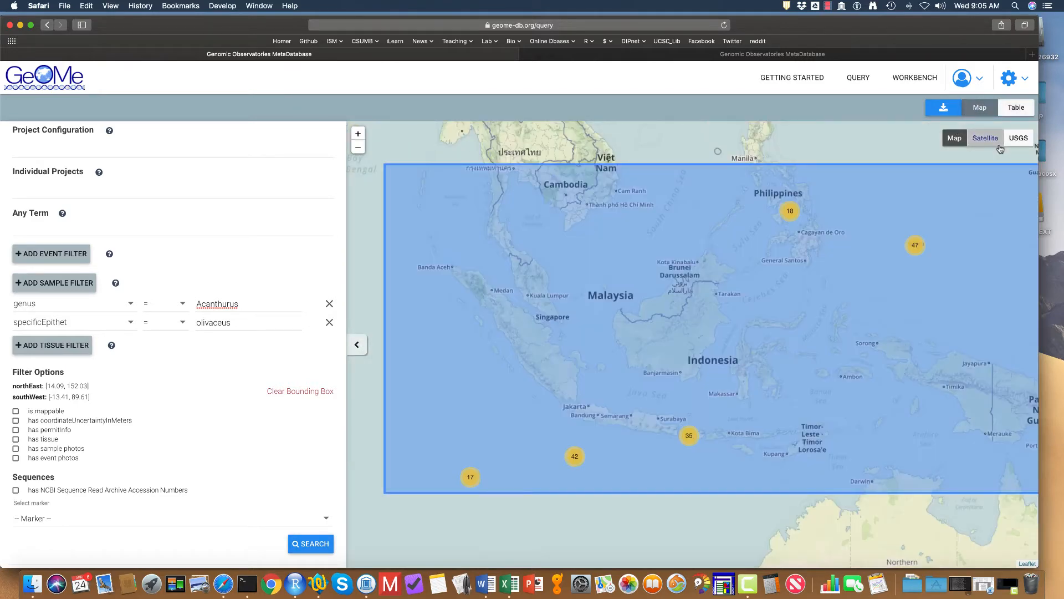
left_click_drag(890, 39, 812, 42)
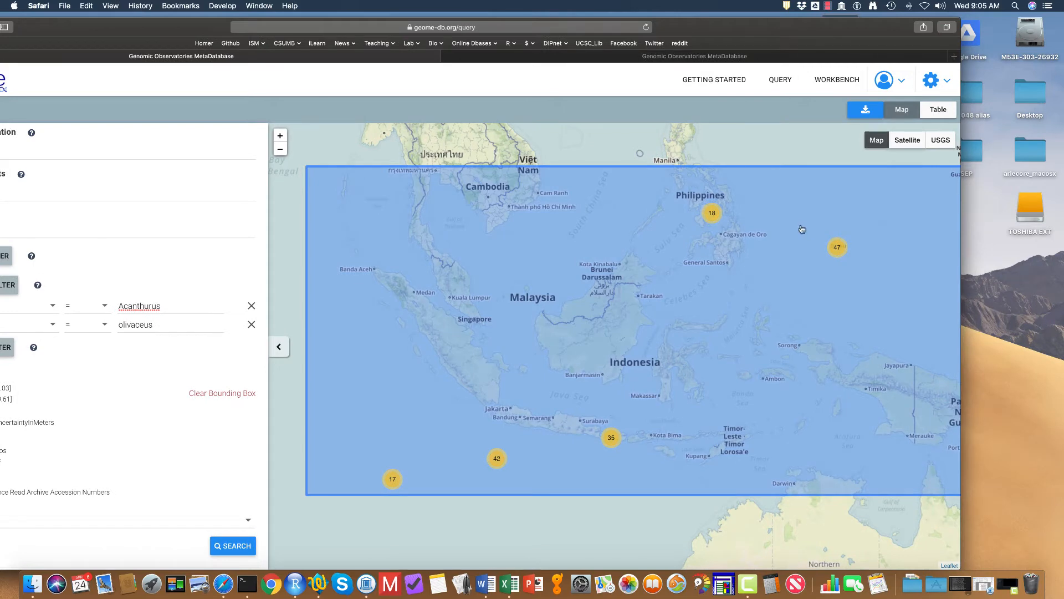
left_click_drag(171, 31, 266, 34)
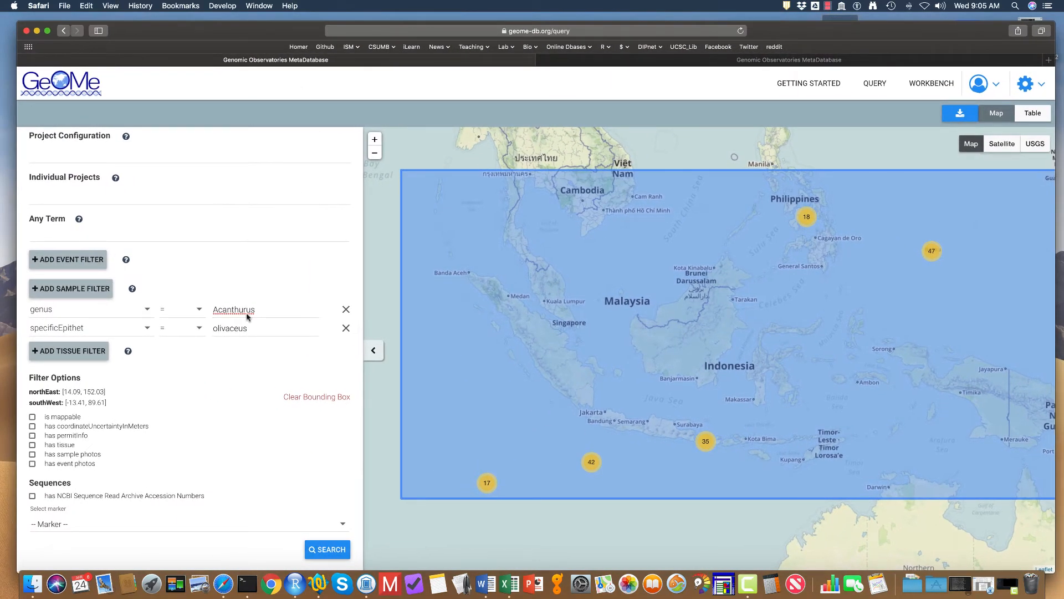
Limit the search to samples with CYB marker sequences and show the new results on the map.
scroll(252, 363, "down", 1)
left_click(341, 506)
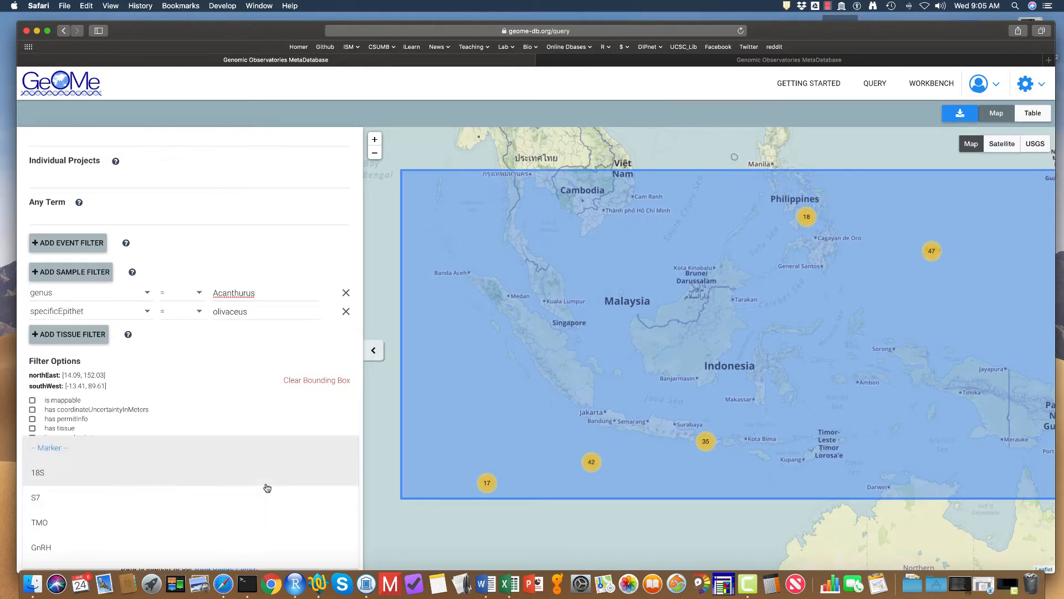
scroll(267, 487, "down", 5)
scroll(267, 487, "down", 3)
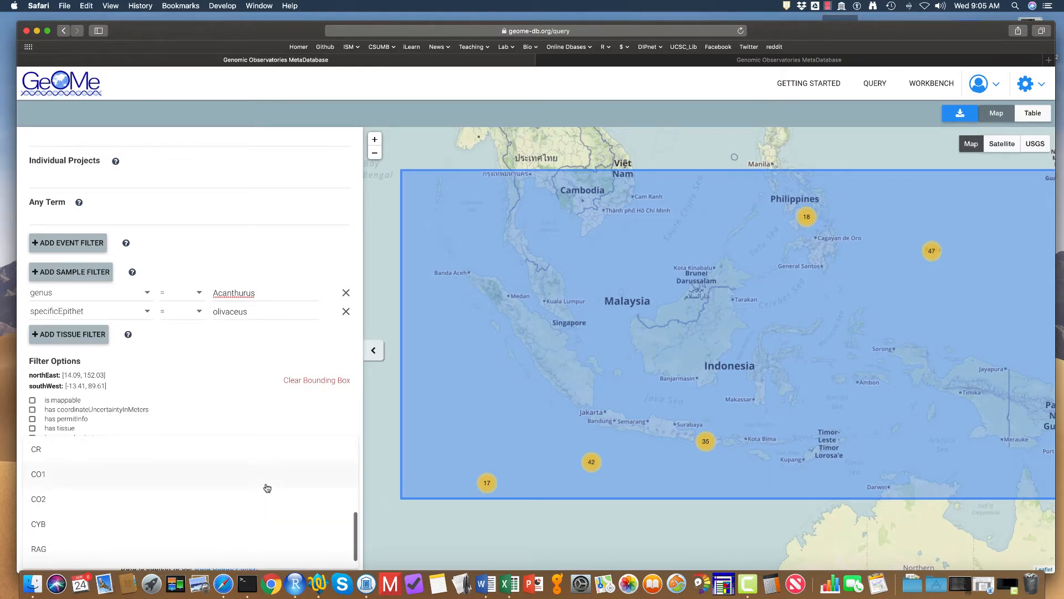
left_click(121, 504)
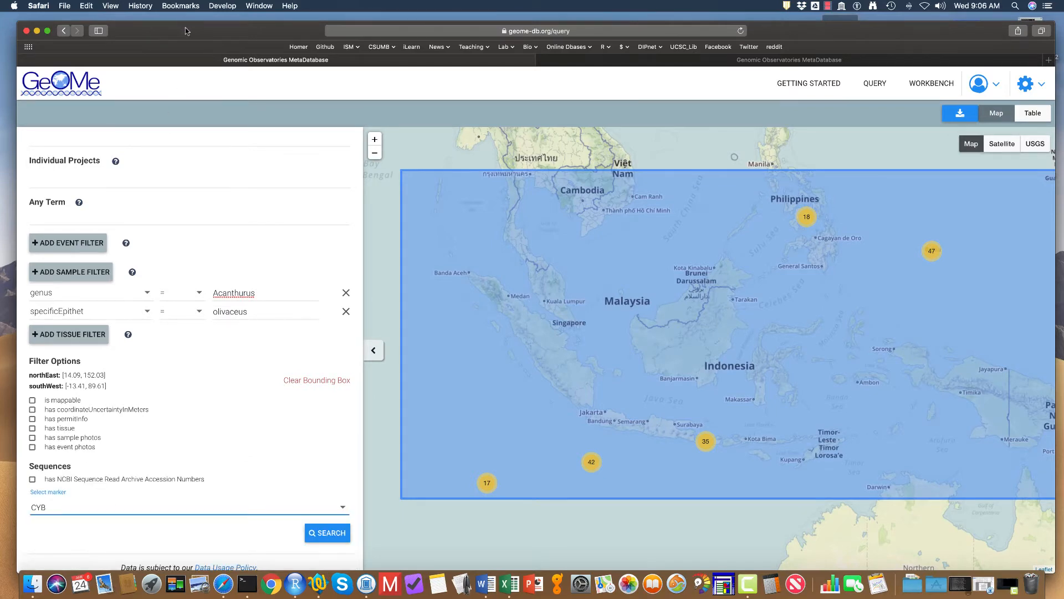
left_click_drag(185, 30, 173, 22)
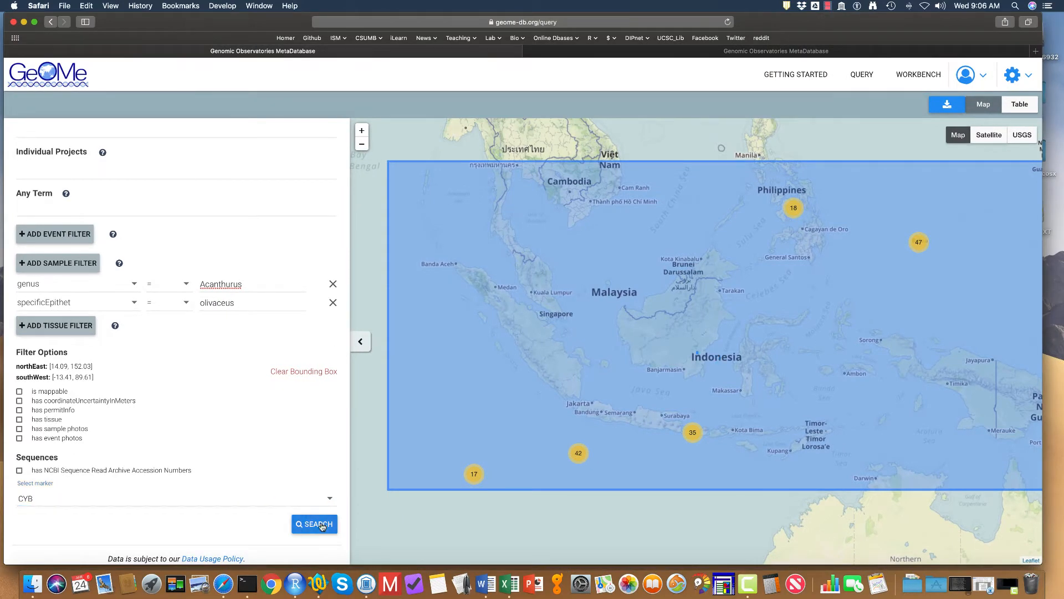
left_click(322, 526)
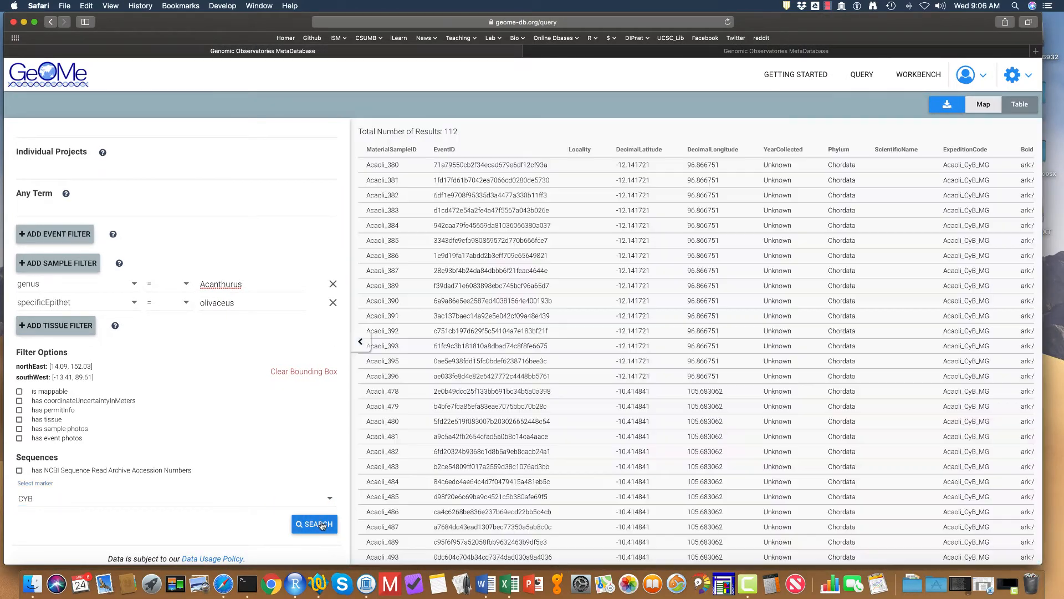
left_click(980, 108)
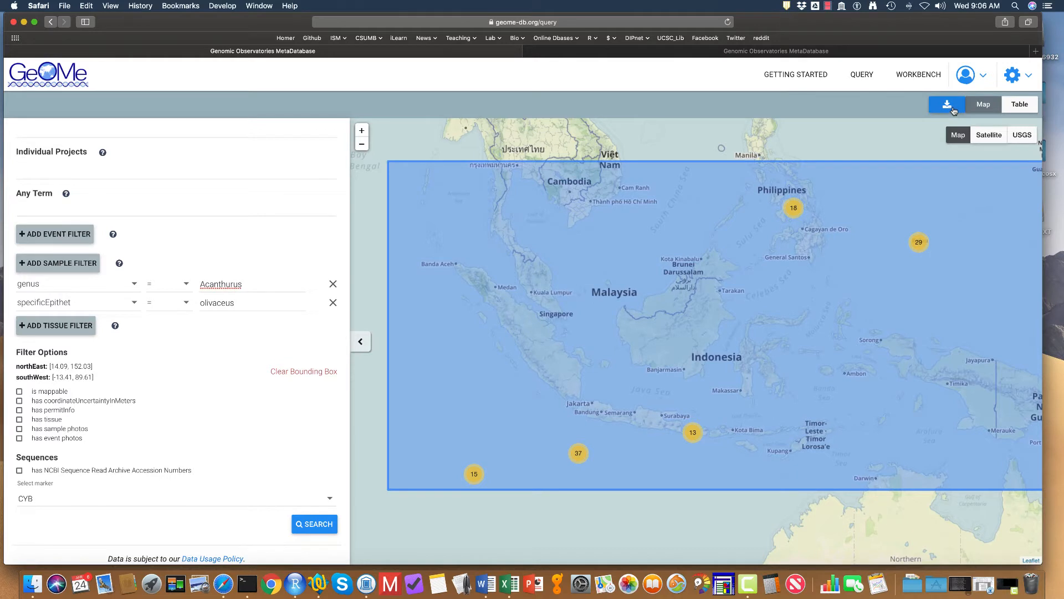
Download the query results as an Excel workbook and open geome-fims-output-excel-4.xlsx in Excel.
left_click(949, 109)
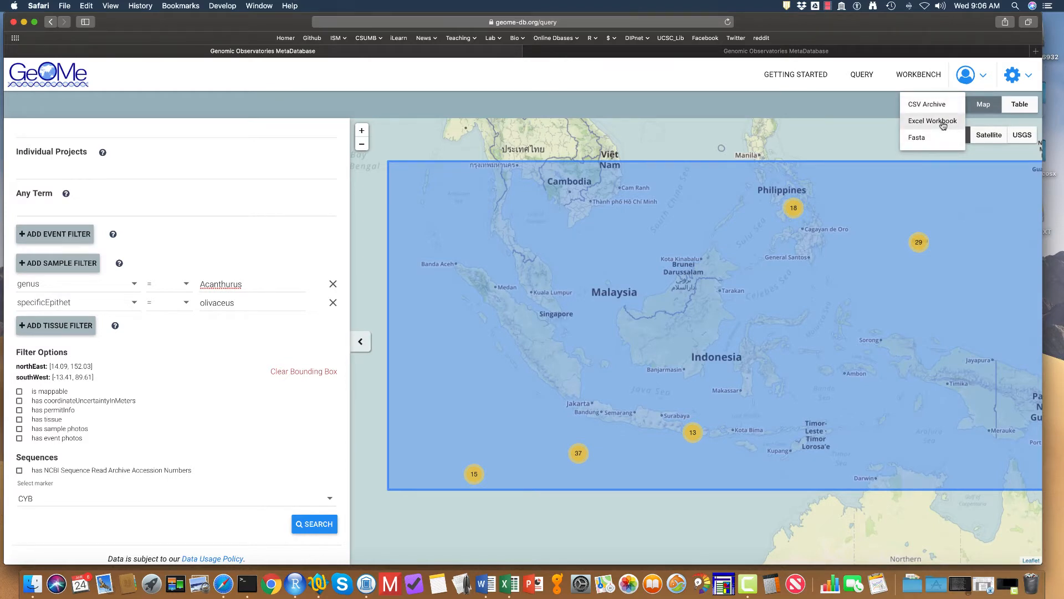
left_click(943, 122)
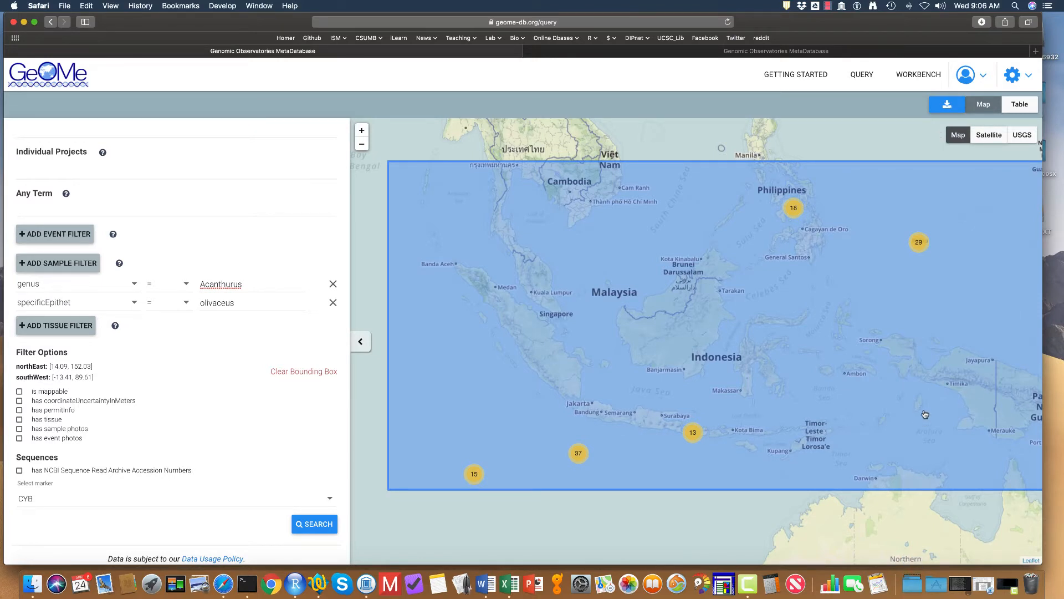
left_click(910, 587)
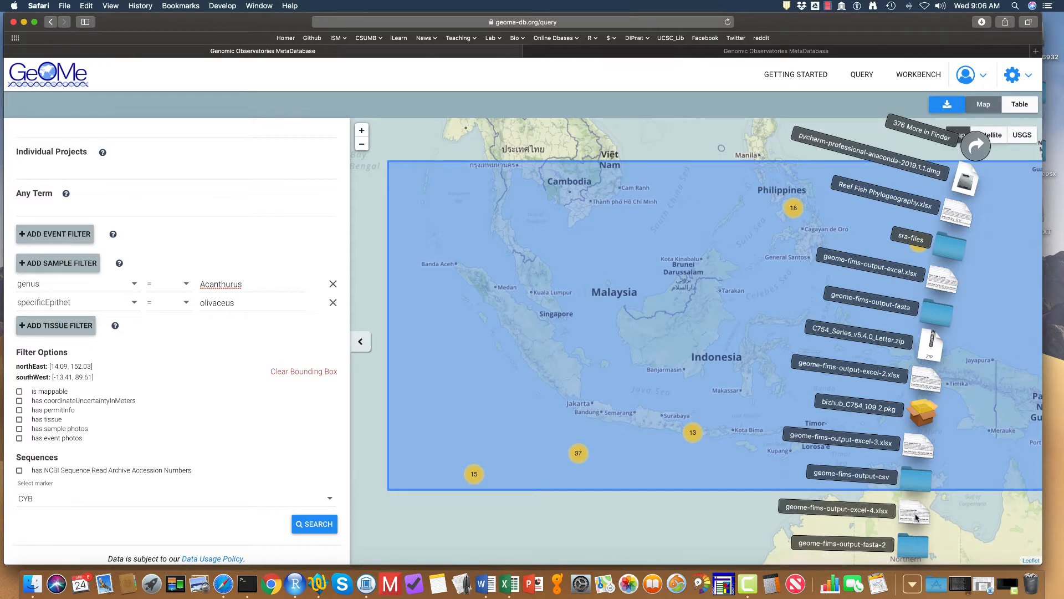
left_click(915, 518)
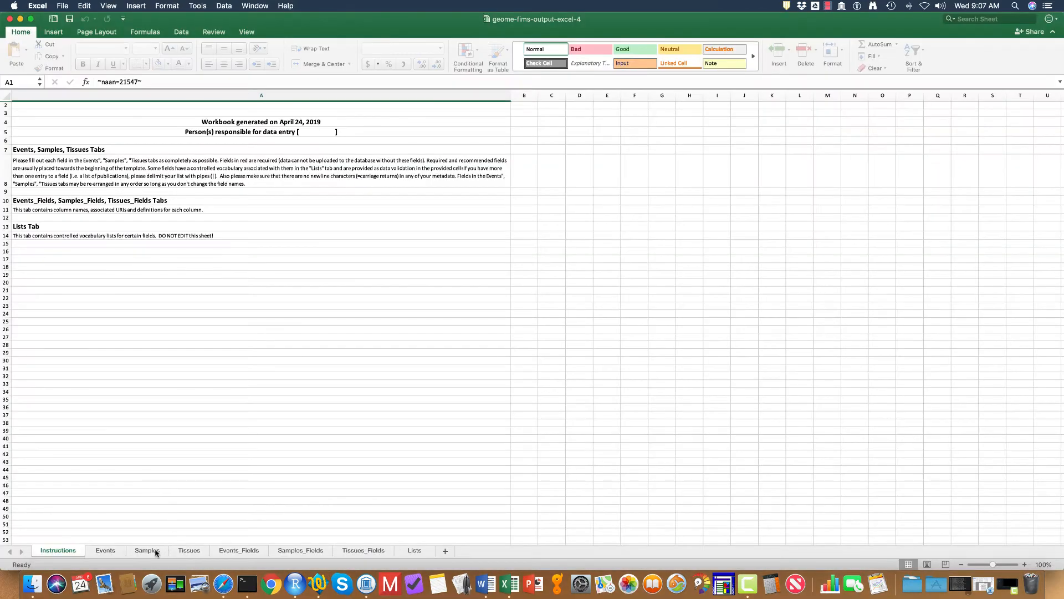
Review the Samples sheet of the downloaded workbook across its columns, including materialSampleID, family and genus.
left_click(147, 550)
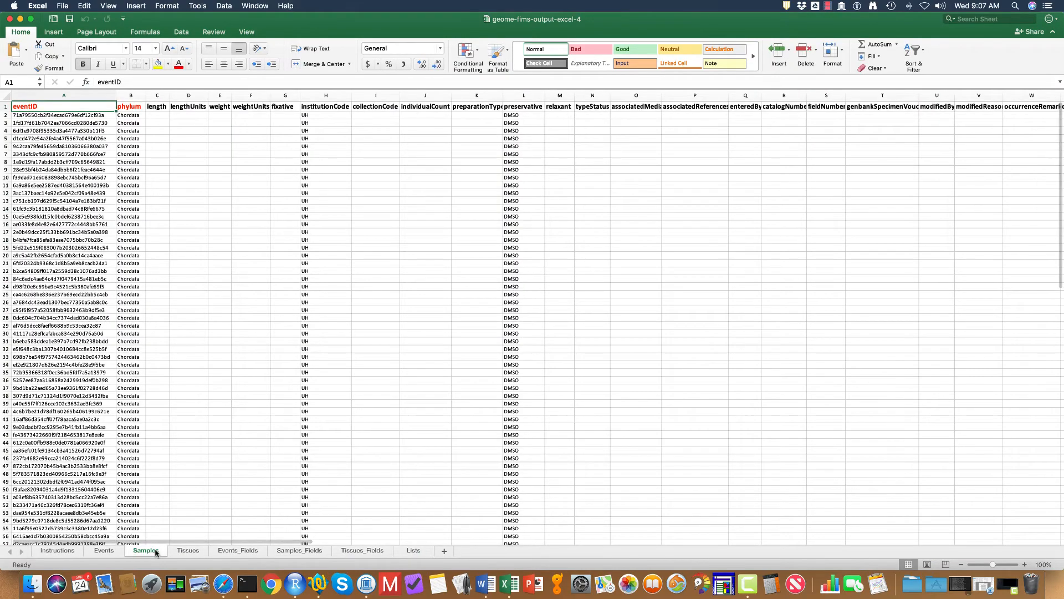
scroll(170, 378, "right", 5)
scroll(169, 378, "right", 10)
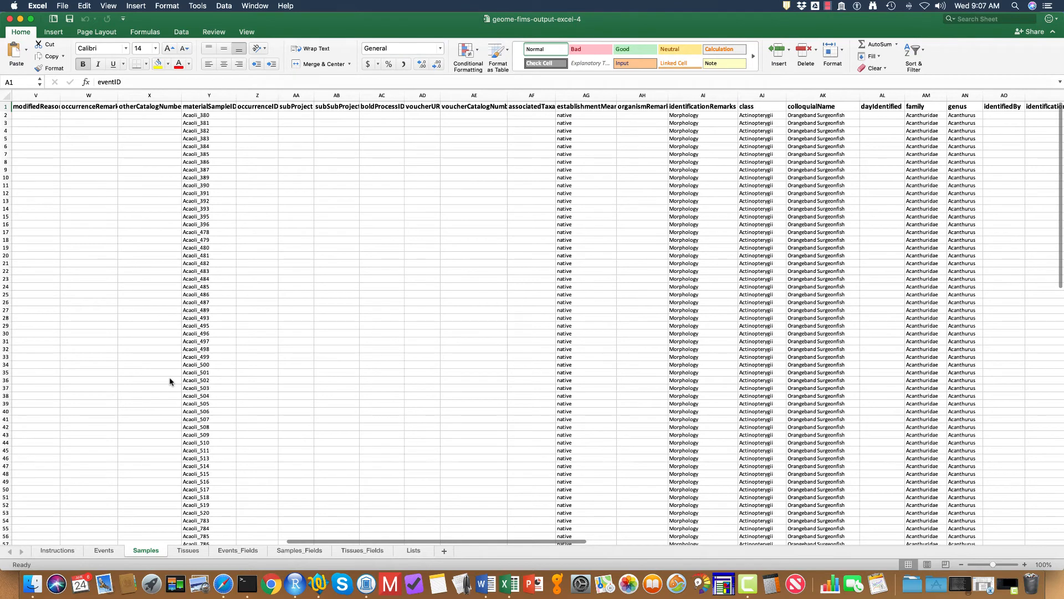
scroll(9, 19, "right", 3)
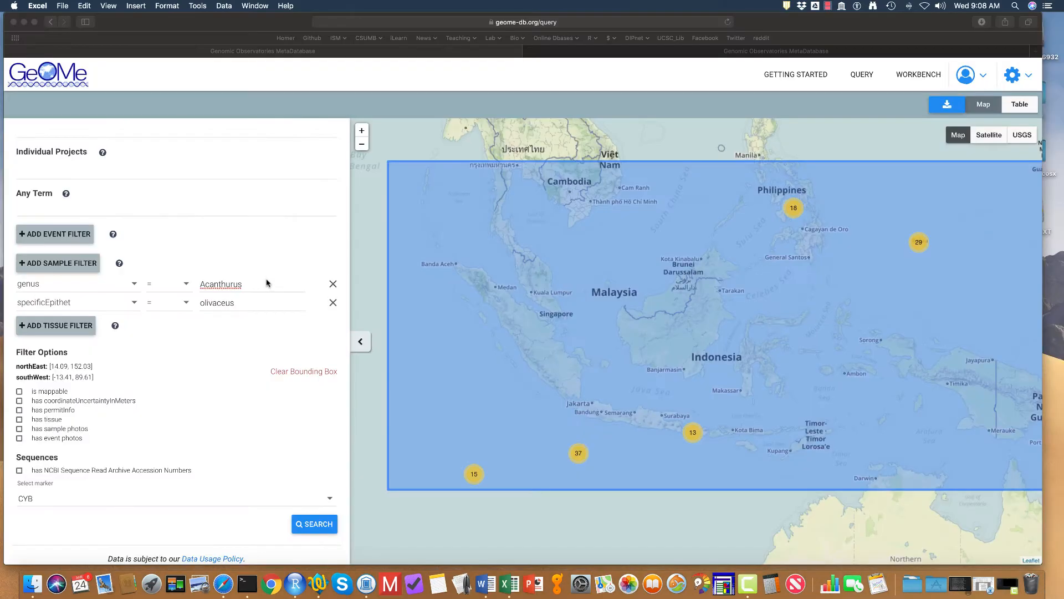
Open CYB.fasta from the geome-fims-output-fasta-2 folder in TextWrangler and review its sequences through to the end.
left_click(912, 584)
left_click(914, 548)
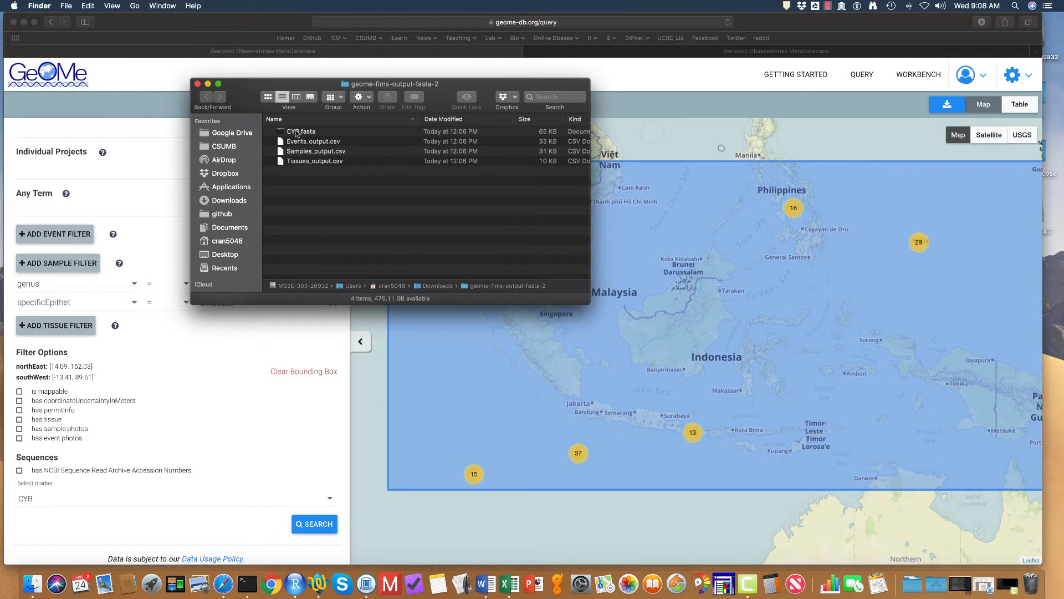
left_click_drag(291, 133, 318, 585)
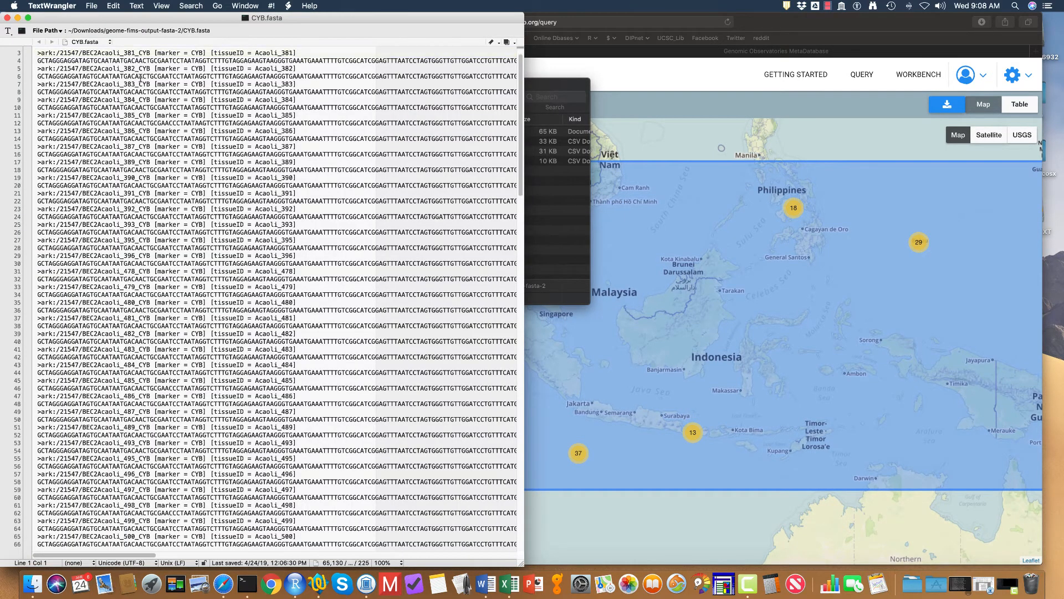
scroll(141, 79, "down", 10)
scroll(141, 79, "down", 10)
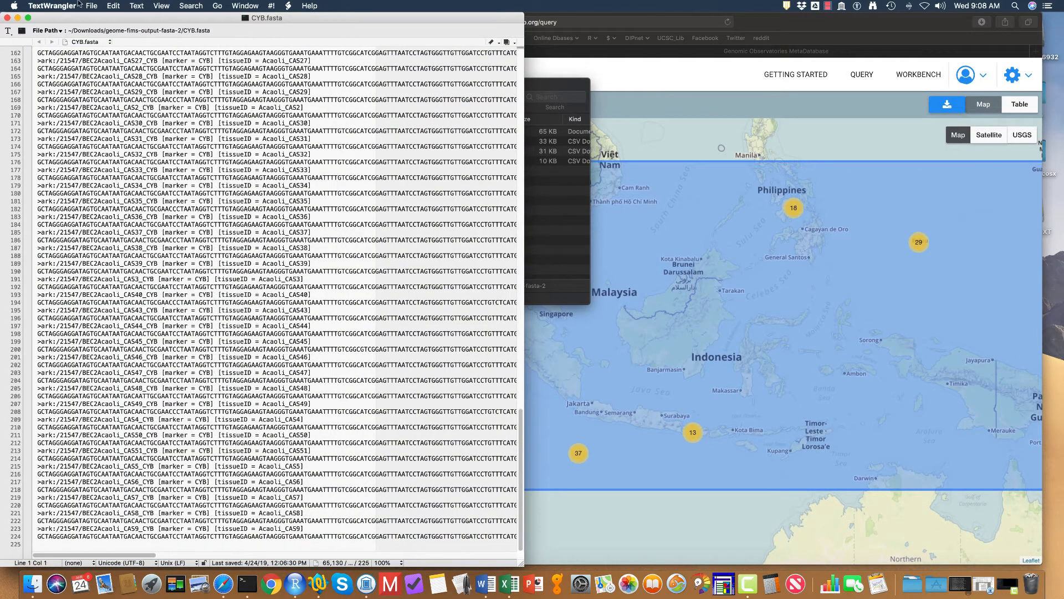
Close the FASTA file and its folder window, and return to the GeOMe query page in Safari.
left_click(7, 18)
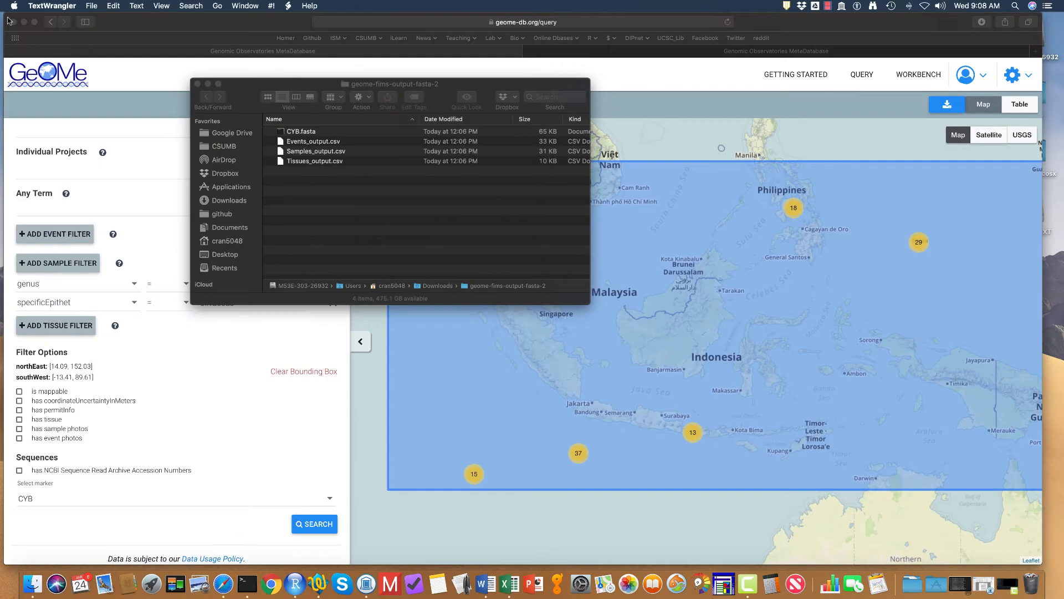
left_click(197, 86)
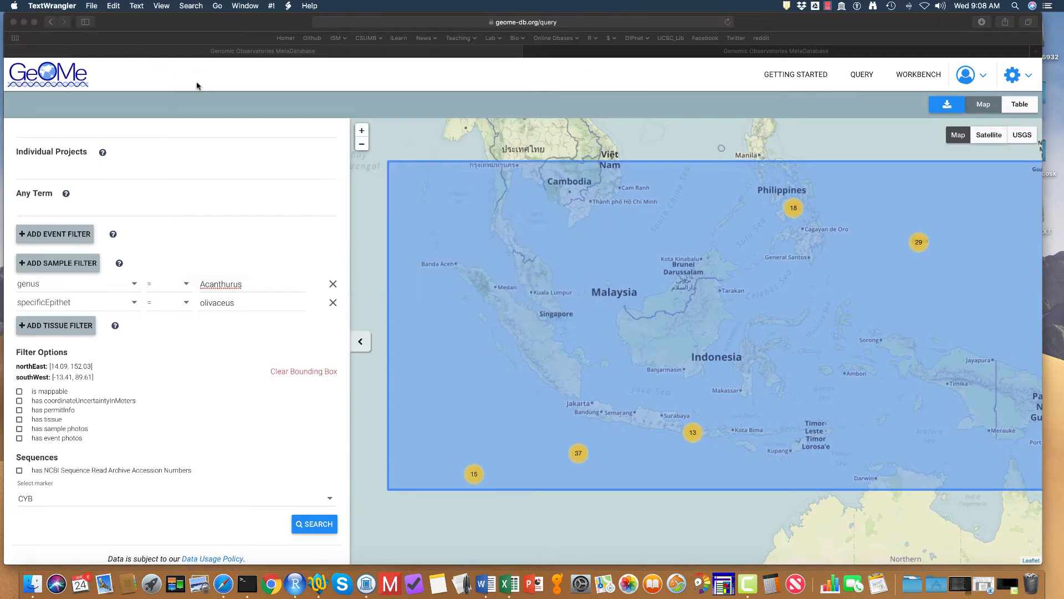
left_click(183, 23)
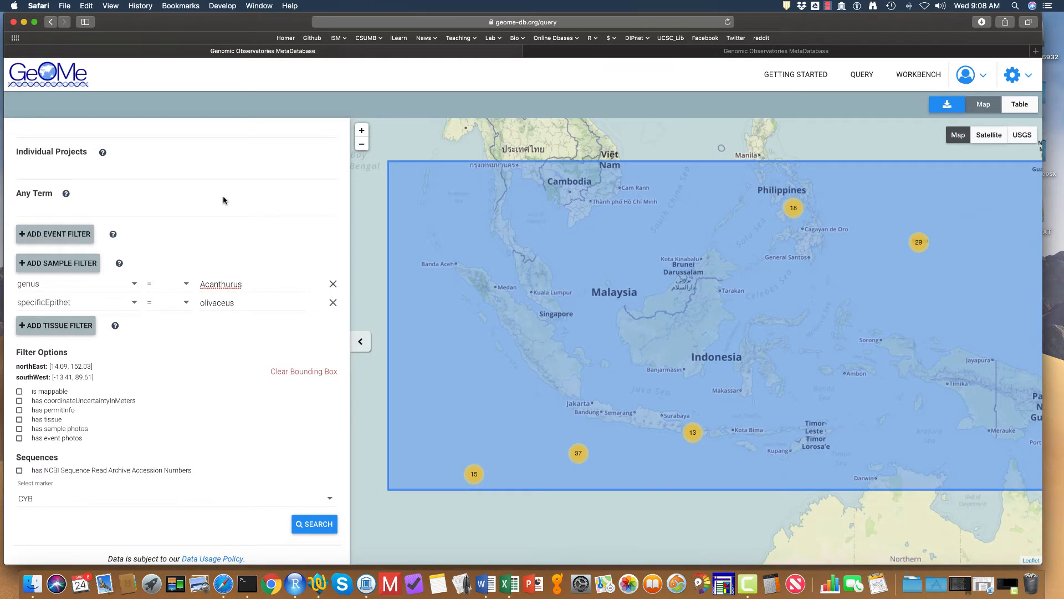
Replace the CYB marker filter with the requirement for NCBI Sequence Read Archive accession numbers, rerun the search and map the results.
left_click(331, 500)
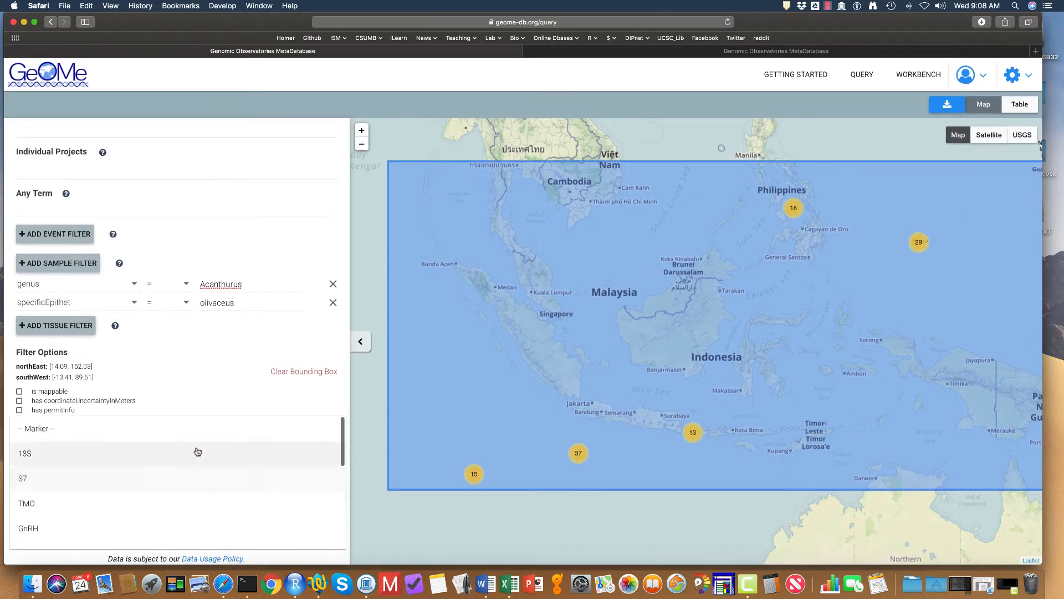
left_click(127, 431)
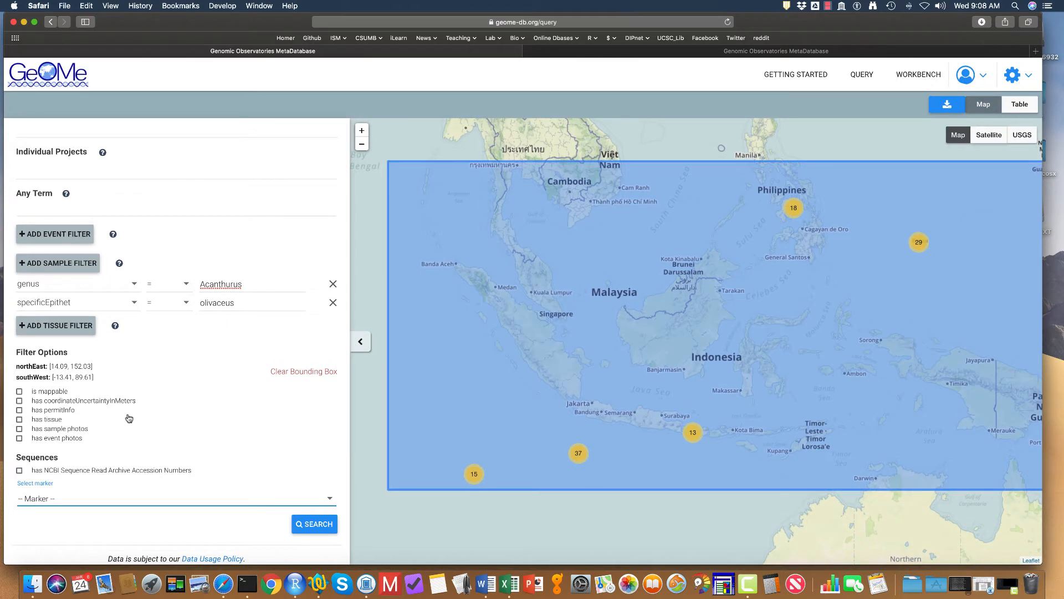
left_click(19, 470)
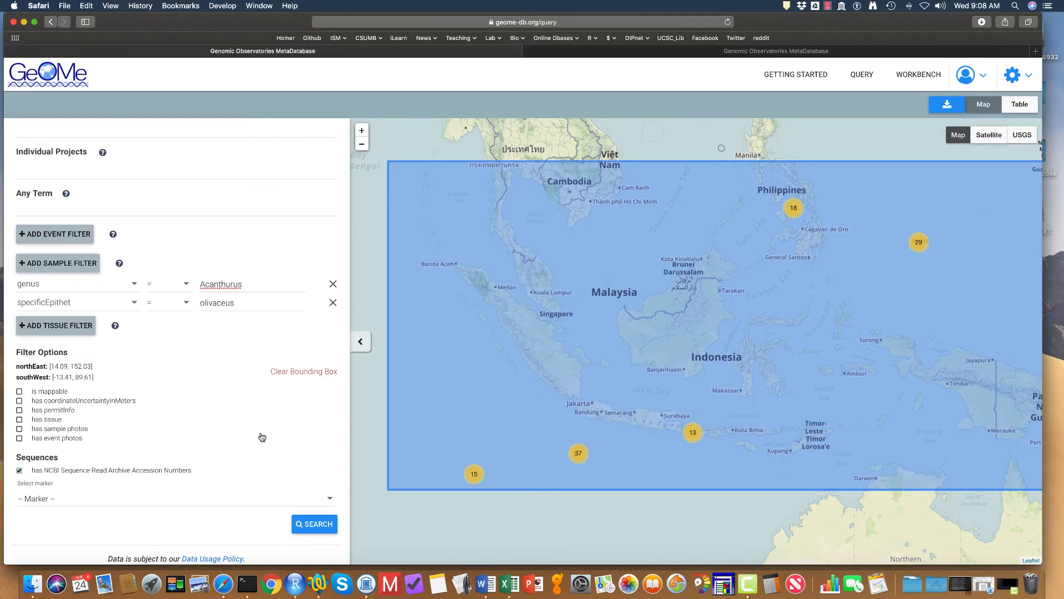
left_click(317, 524)
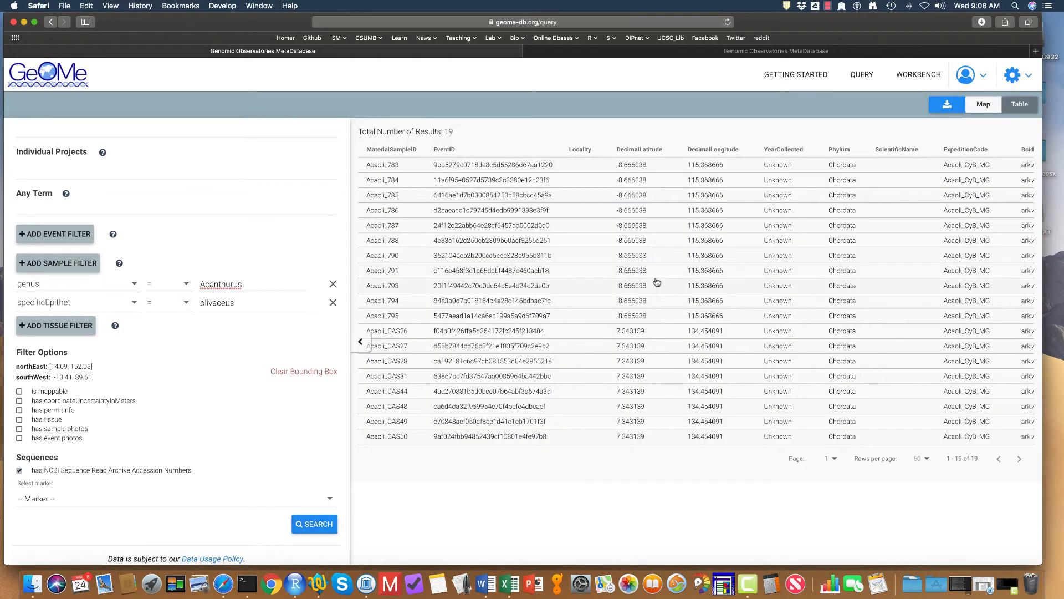
left_click(990, 108)
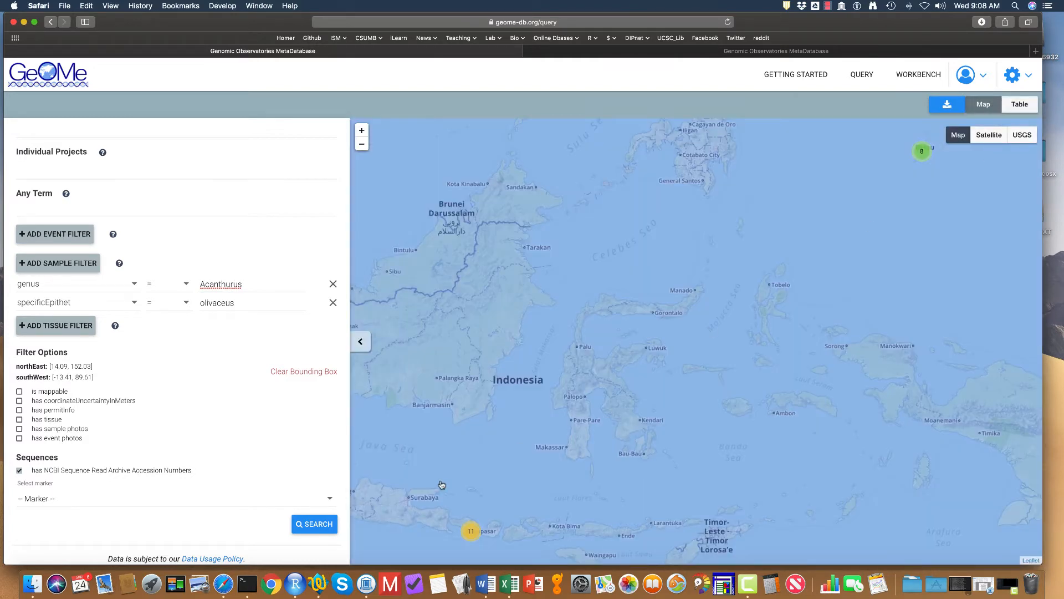
Expand the sample cluster east of Surabaya, open one sample's details in a separate tab, and return to the query page.
left_click(471, 531)
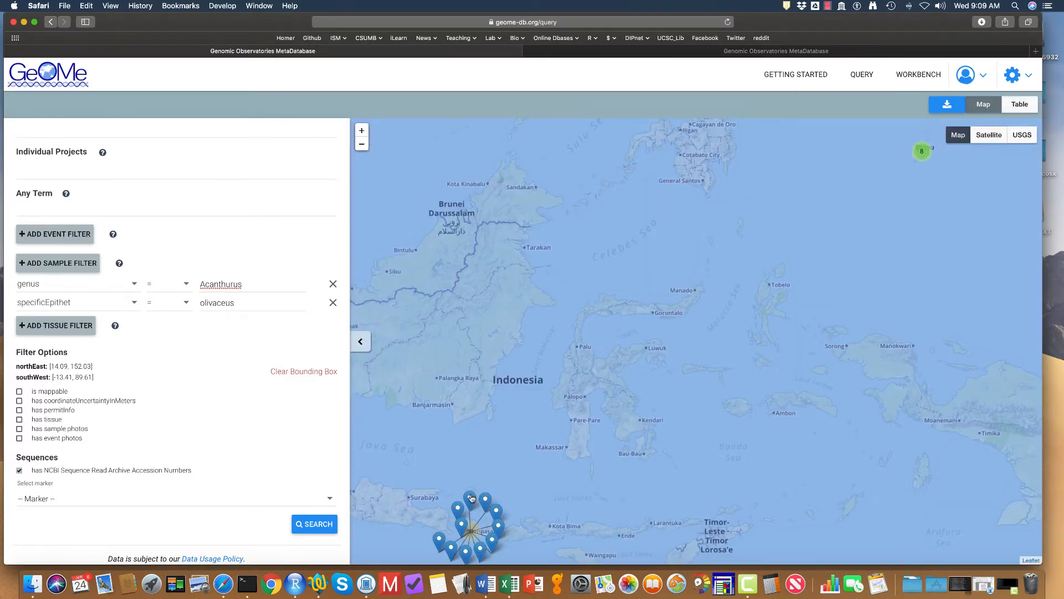
left_click(471, 497)
left_click(463, 471)
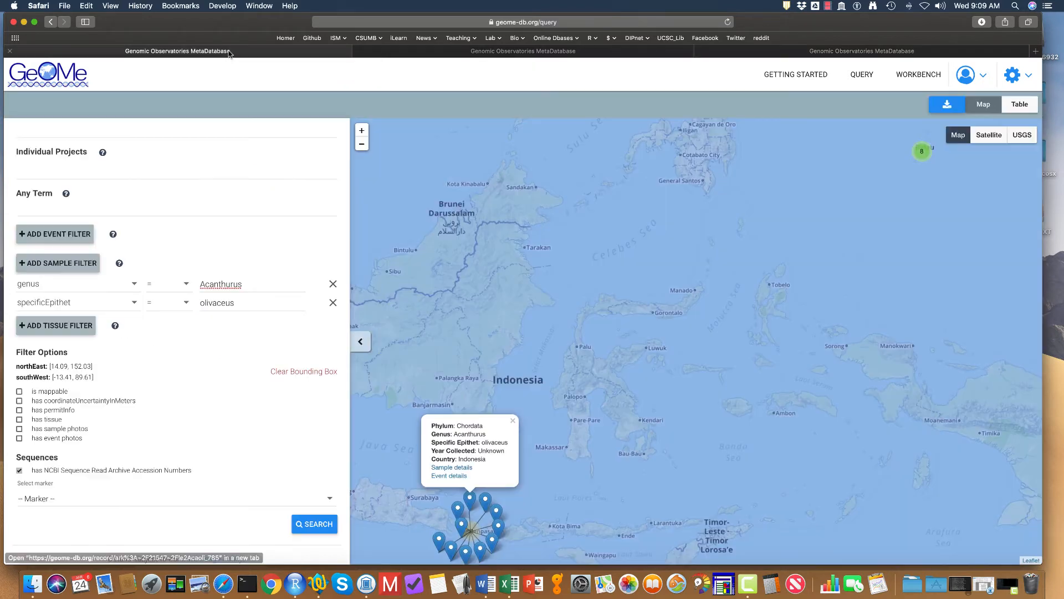
left_click(230, 51)
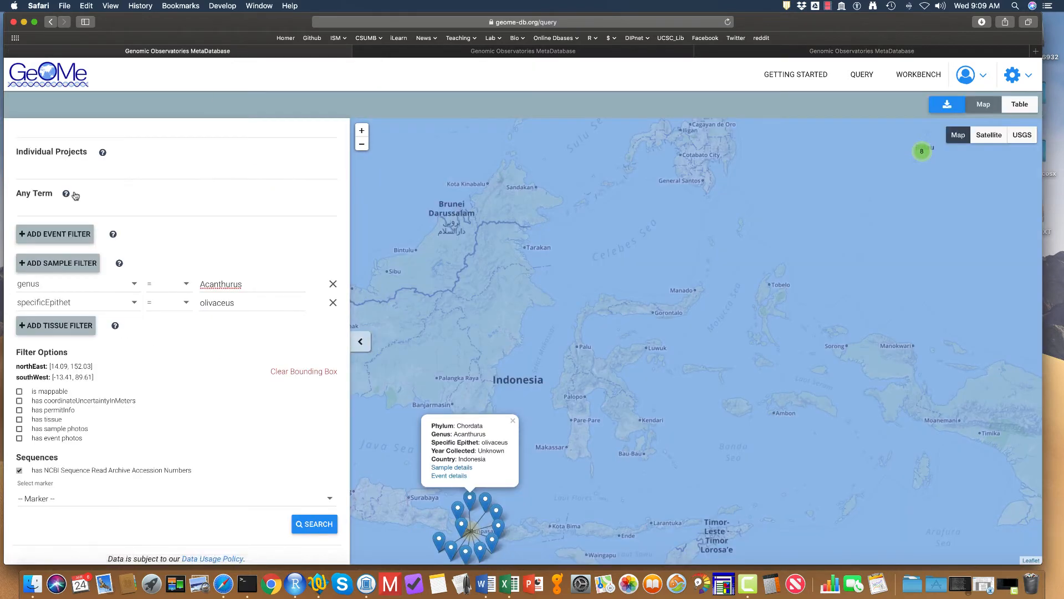
Change the query entity to Fastq and rerun the search to list the BioSample accession records.
scroll(75, 195, "up", 3)
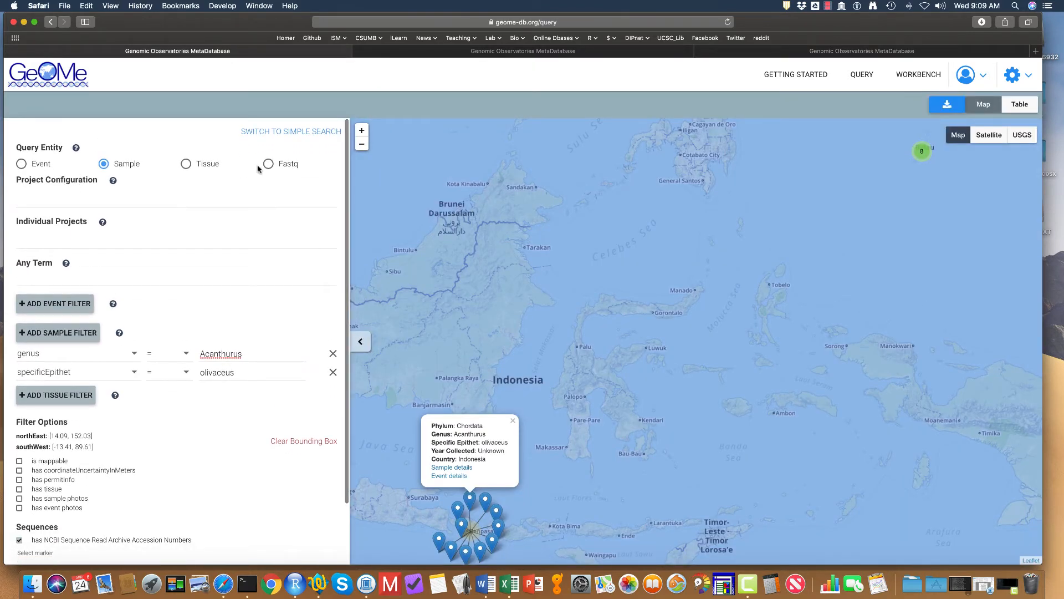
left_click(269, 165)
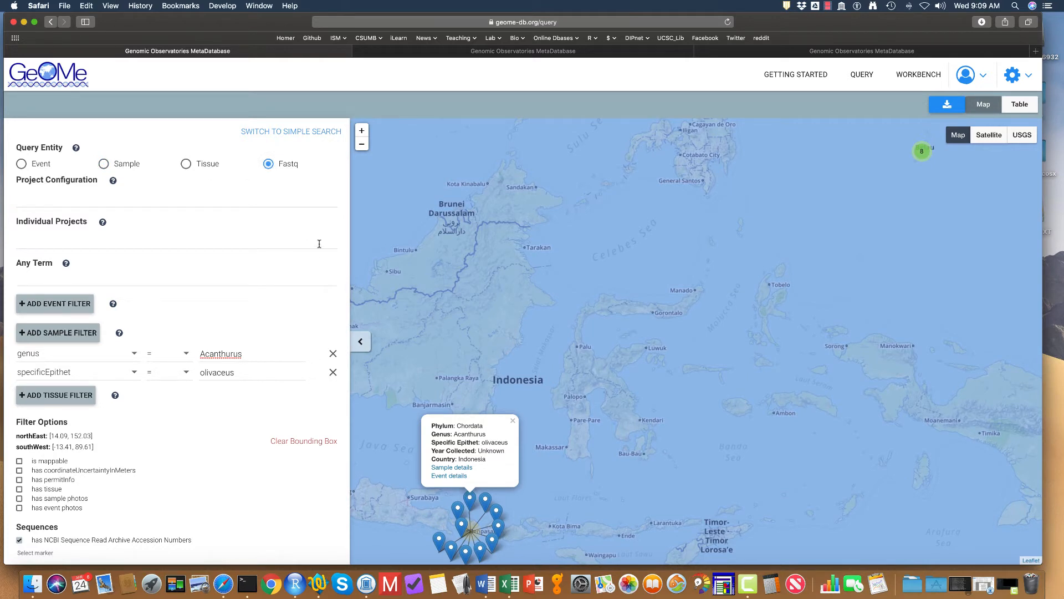
scroll(287, 230, "down", 3)
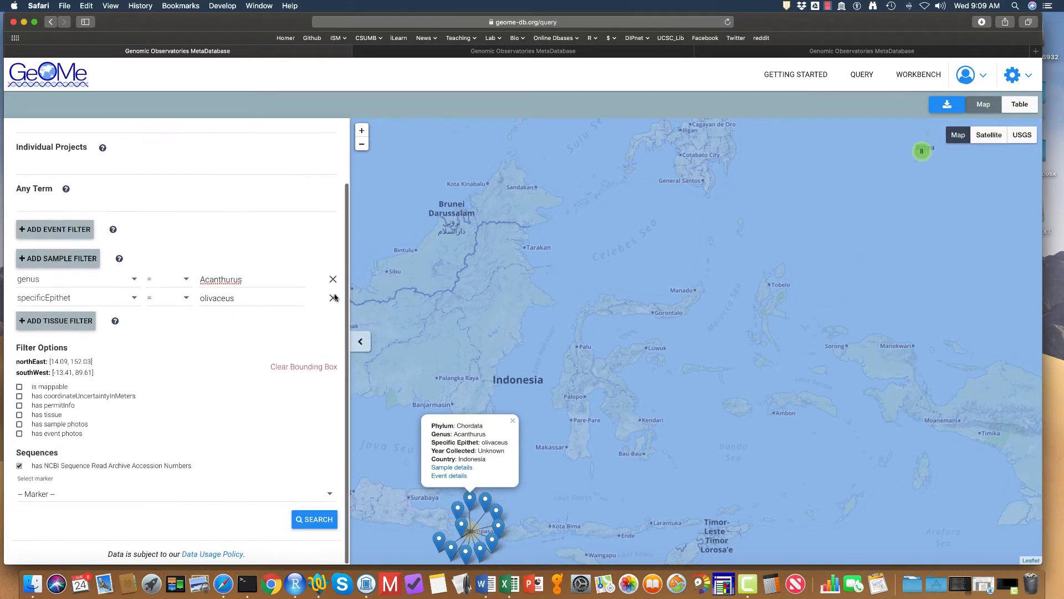
left_click(315, 524)
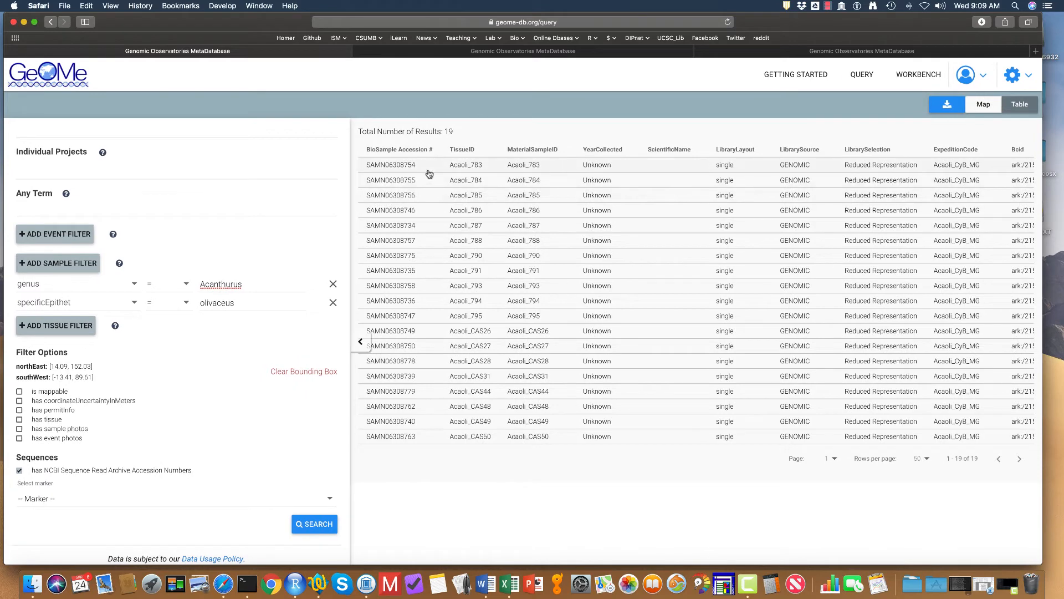
scroll(430, 174, "down", 1)
Minimize the browser, switch to RStudio and load the devtools package in the console.
left_click(24, 21)
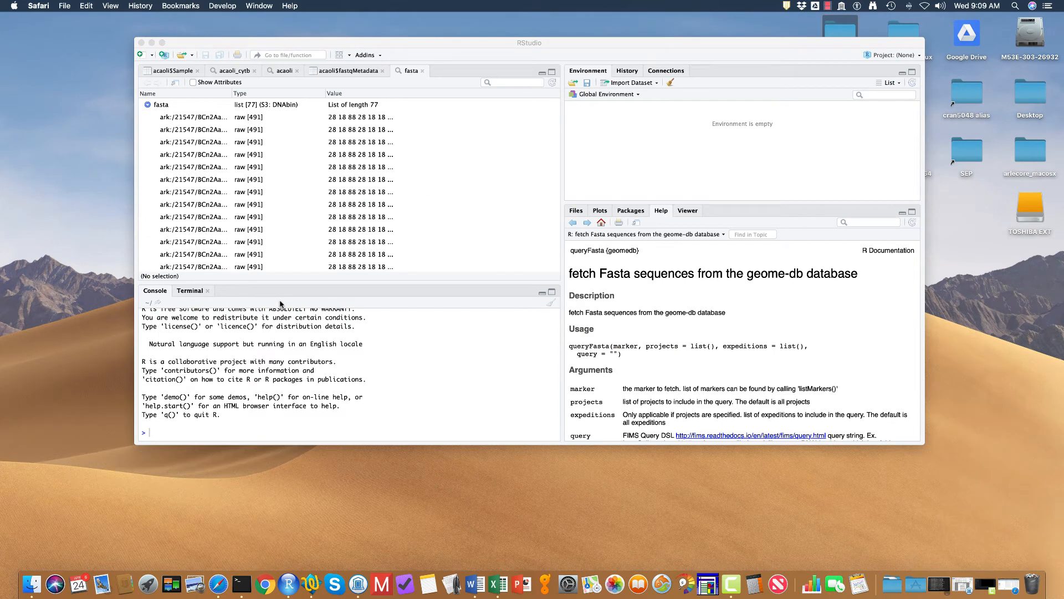
left_click(298, 375)
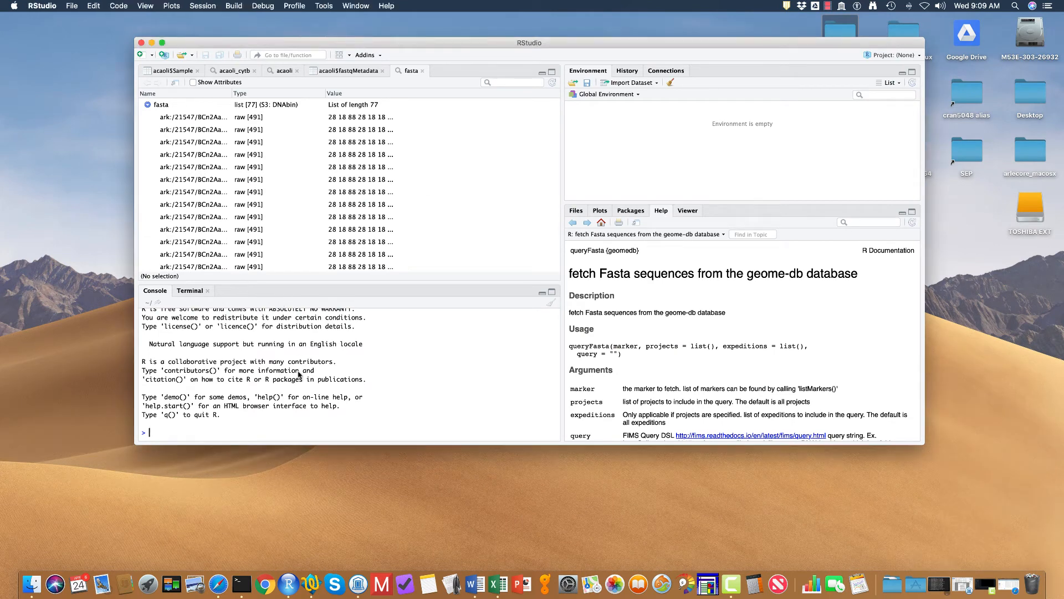
type("library")
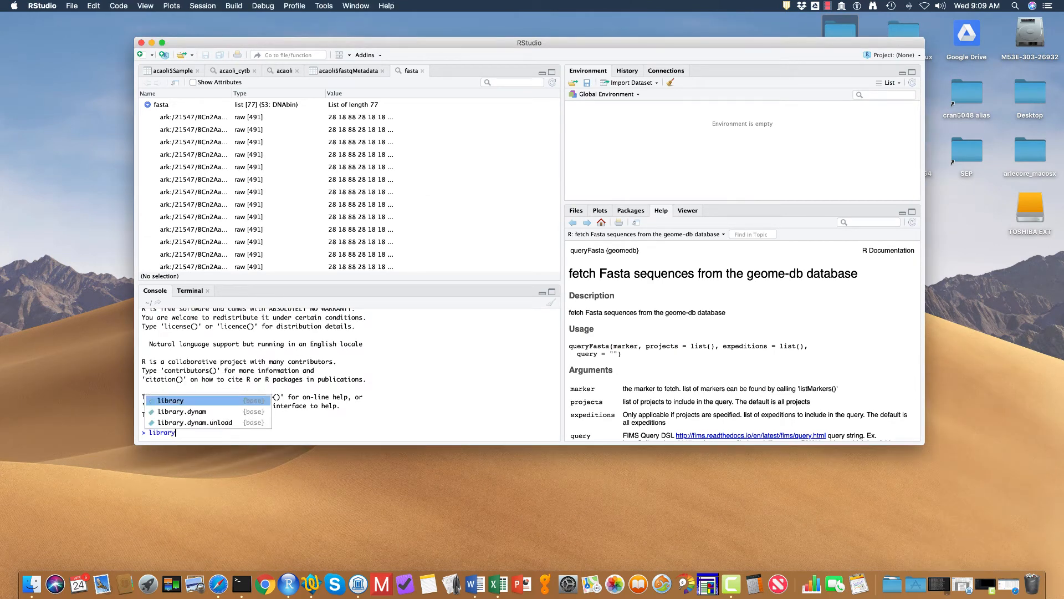
type("(devtool")
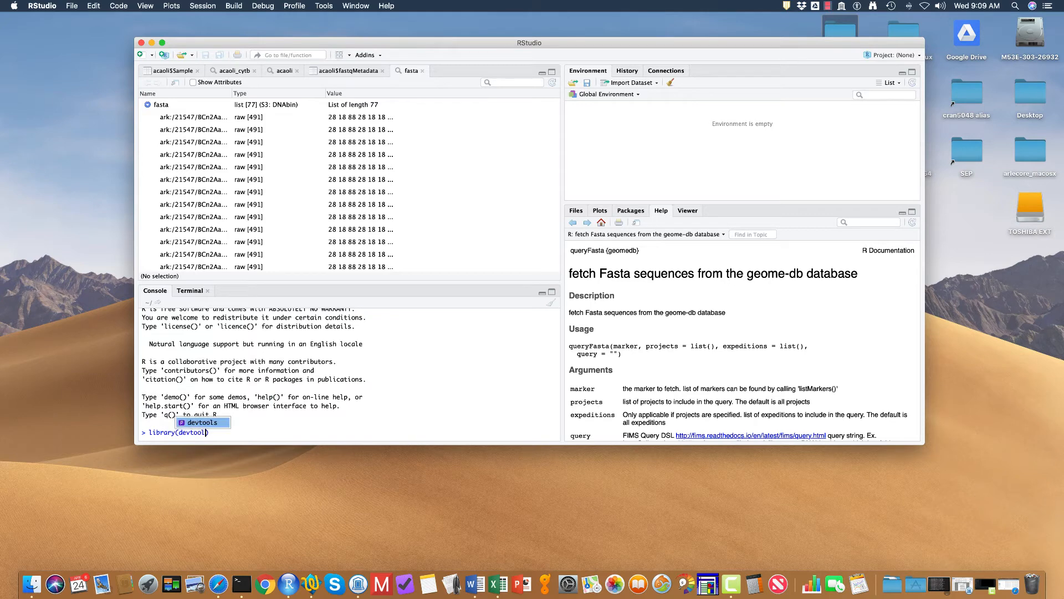
type("s")
key("Return")
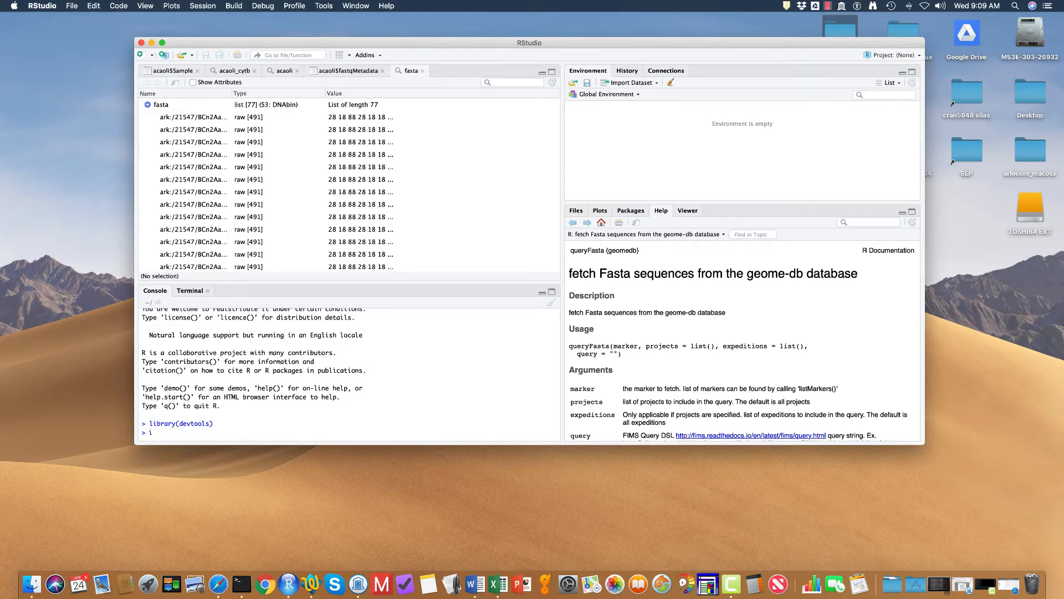
Install the package from the GitHub repository biocodellc/fimsR-access and load the geomedb library.
type("install_")
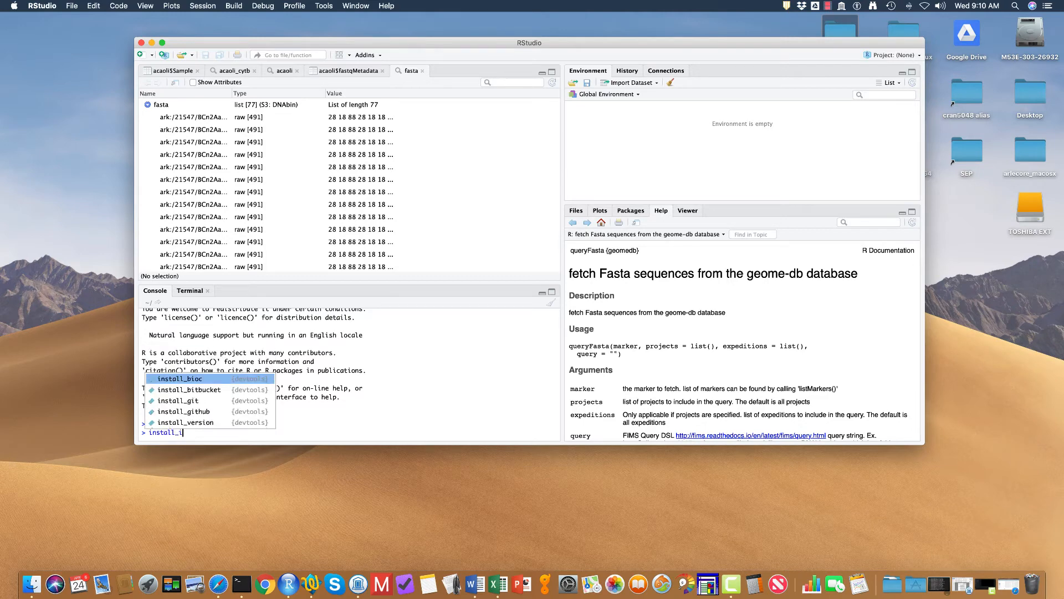
type("igt")
key("BackSpace")
key("BackSpace")
key("BackSpace")
type("git")
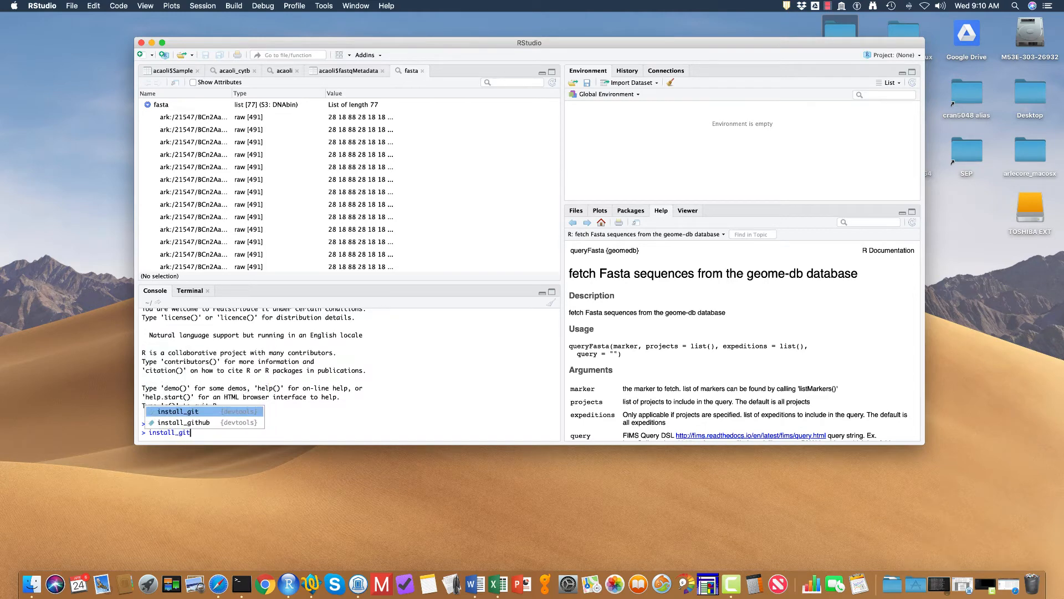
type("hub(\"biocodellc/fimsR-a")
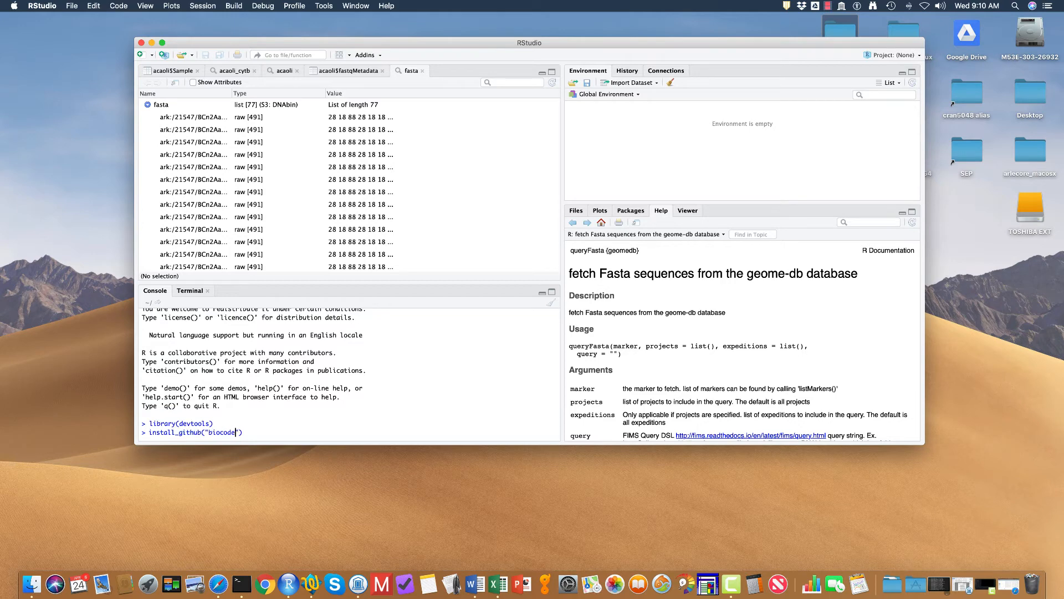
type("ccess")
key("Return")
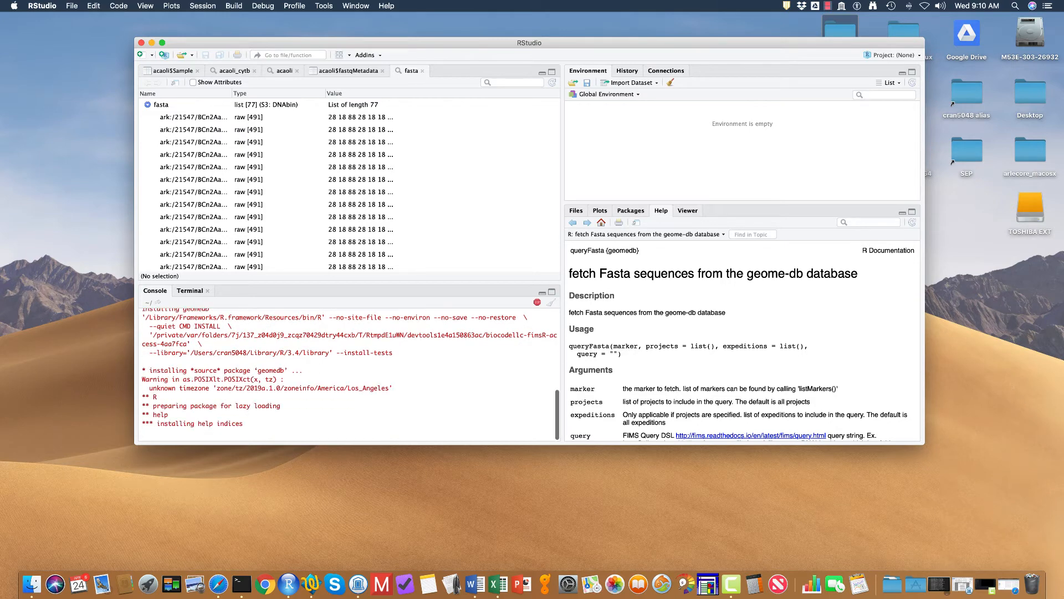
type("library(geomedb)")
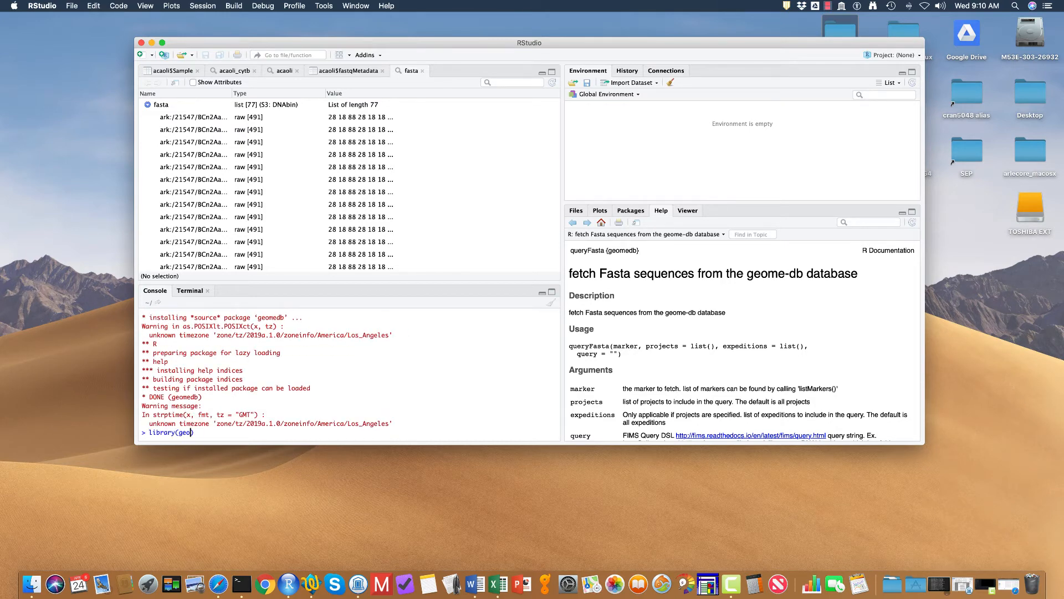
key("Return")
List all GeOMe projects in the console with listProjects().
type("lis")
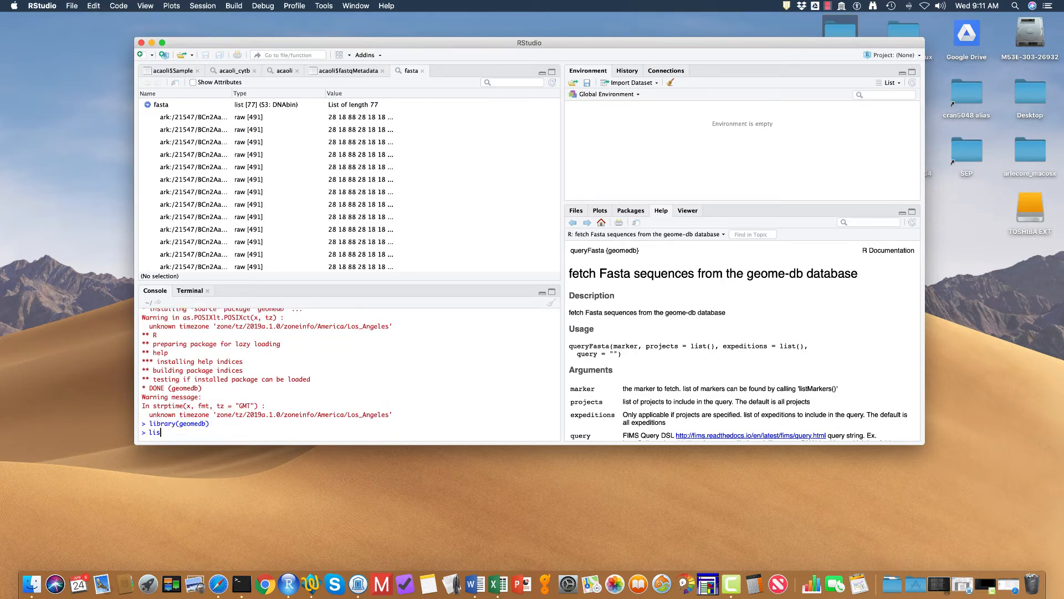
type("tPo")
key("Tab")
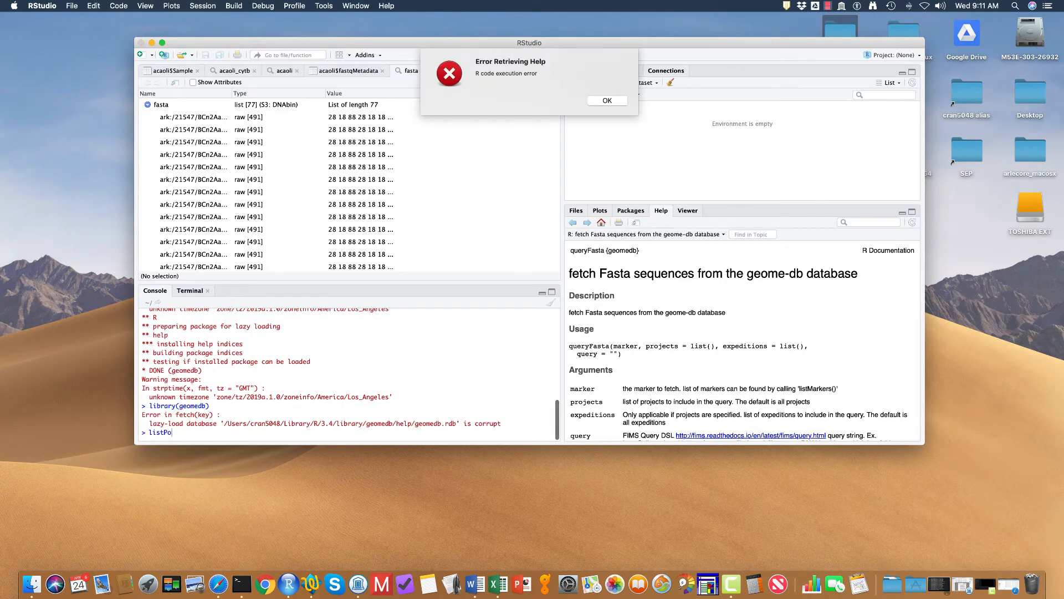
key("Return")
type("()")
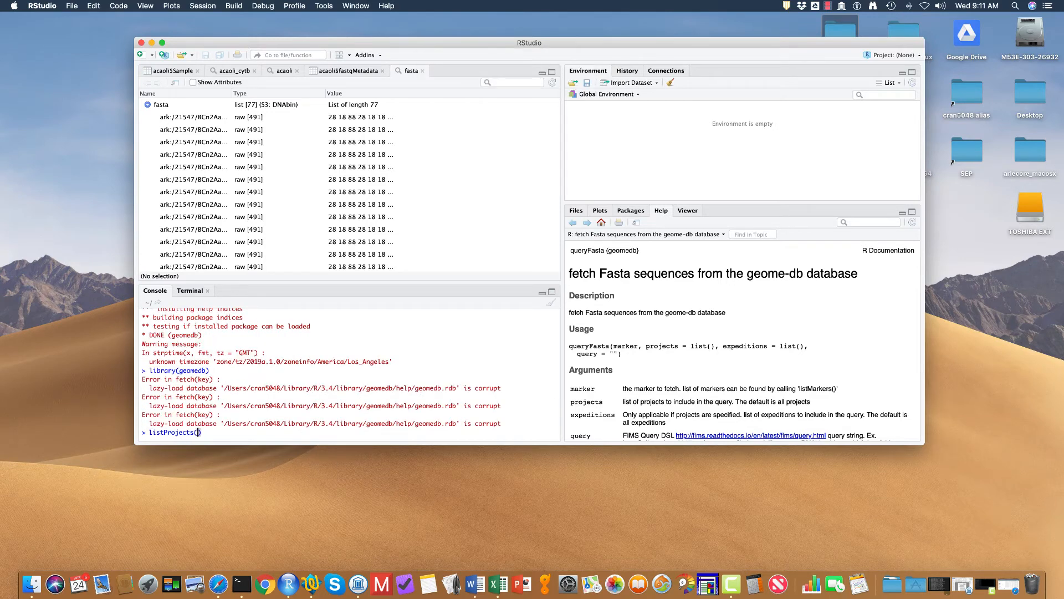
key("Return")
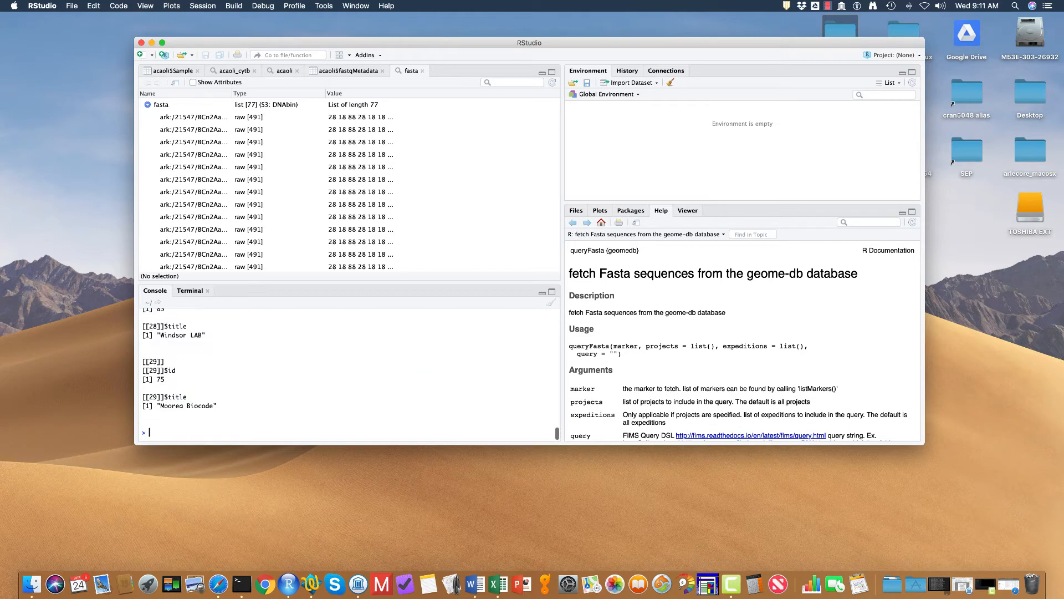
Review the listed projects and start a queryMetadata() call in the console, assigned to the object acaoli.
scroll(287, 427, "up", 15)
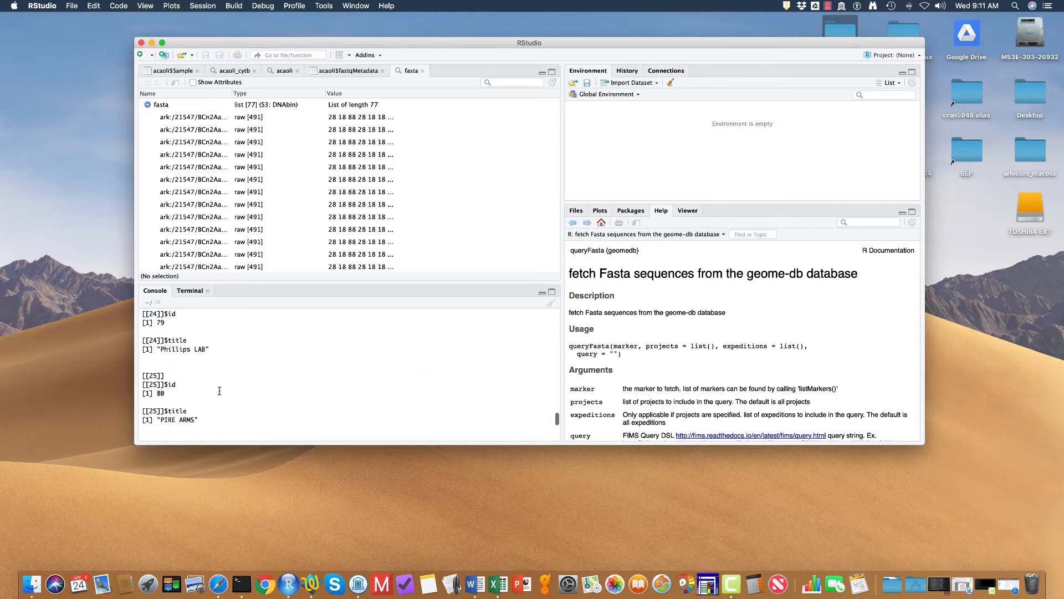
scroll(219, 391, "up", 5)
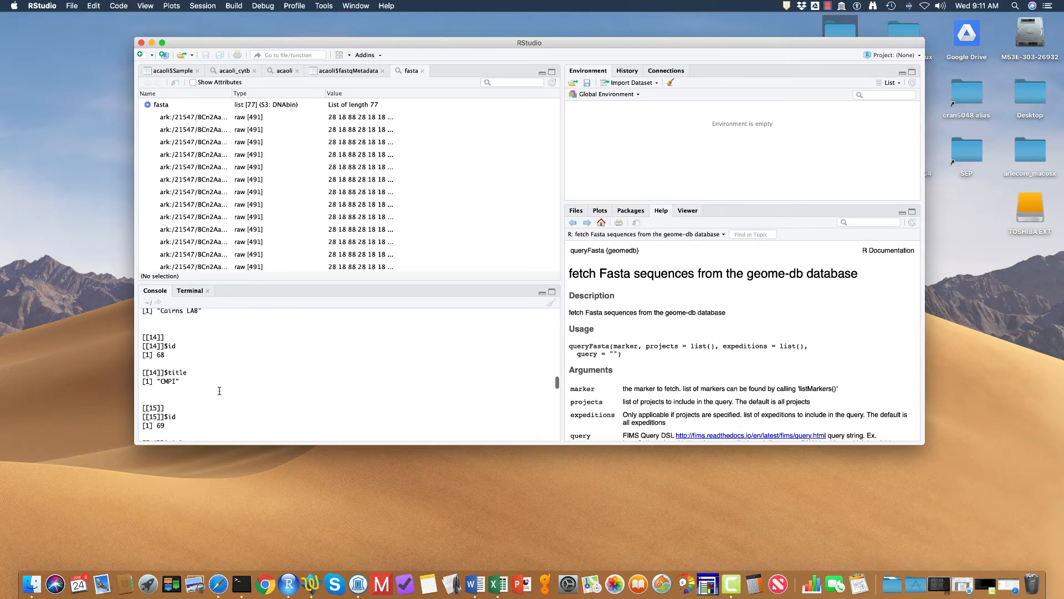
scroll(219, 391, "down", 20)
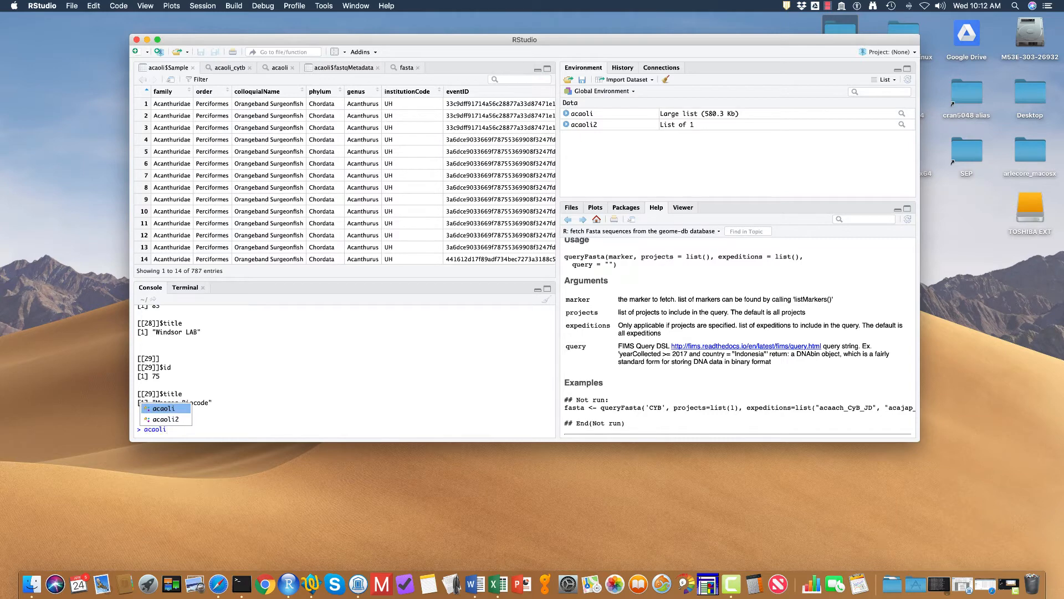
type("<- query")
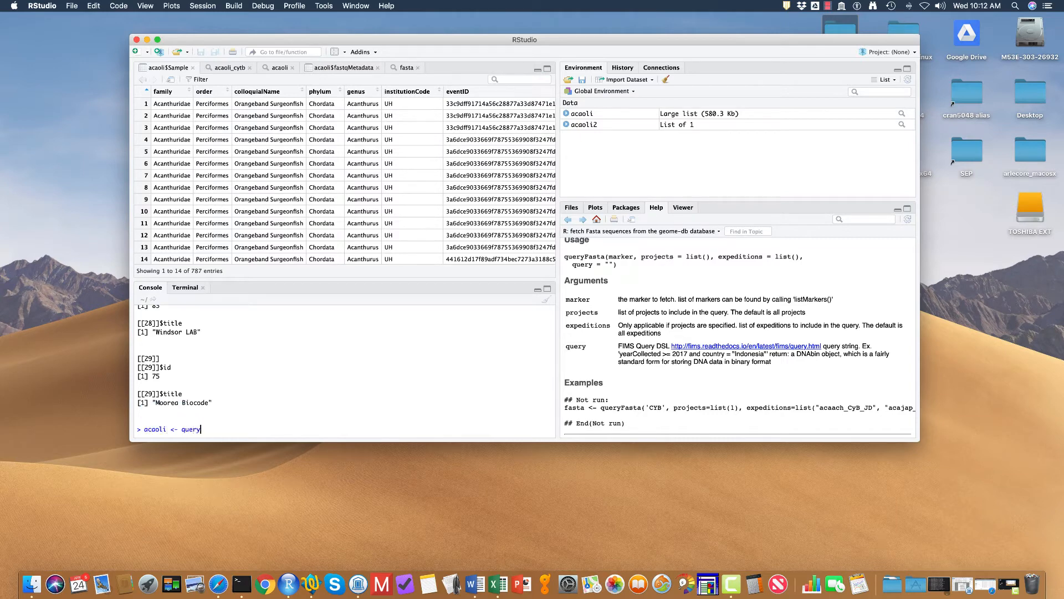
type("Metad")
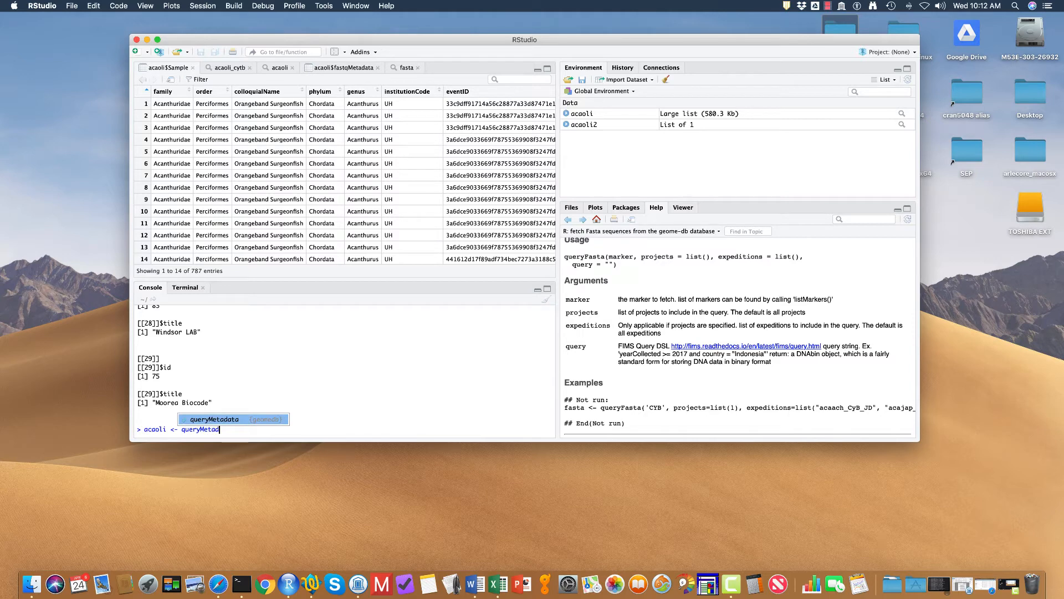
type("ata")
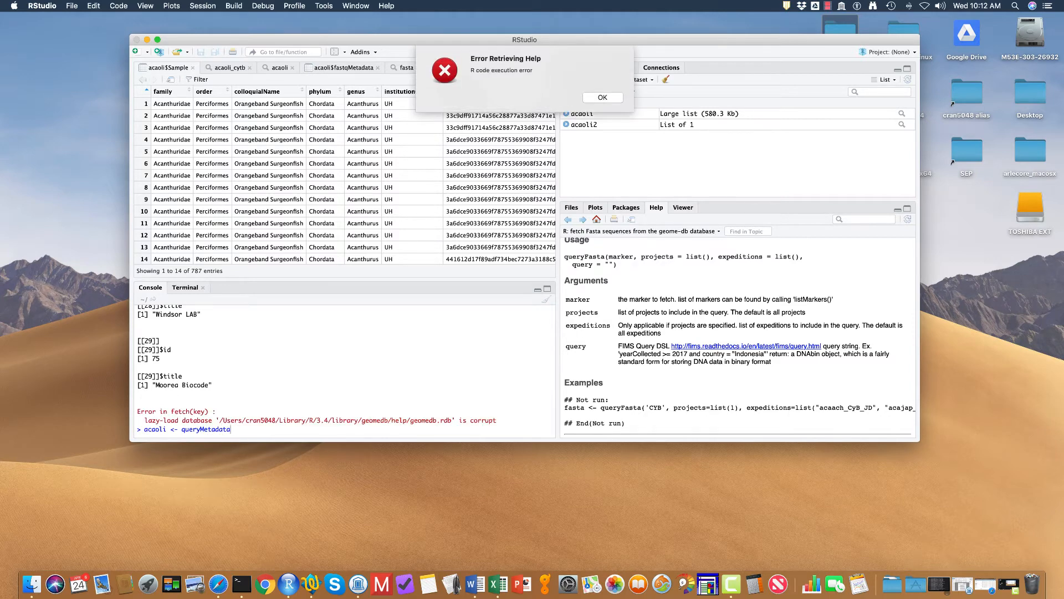
left_click(604, 98)
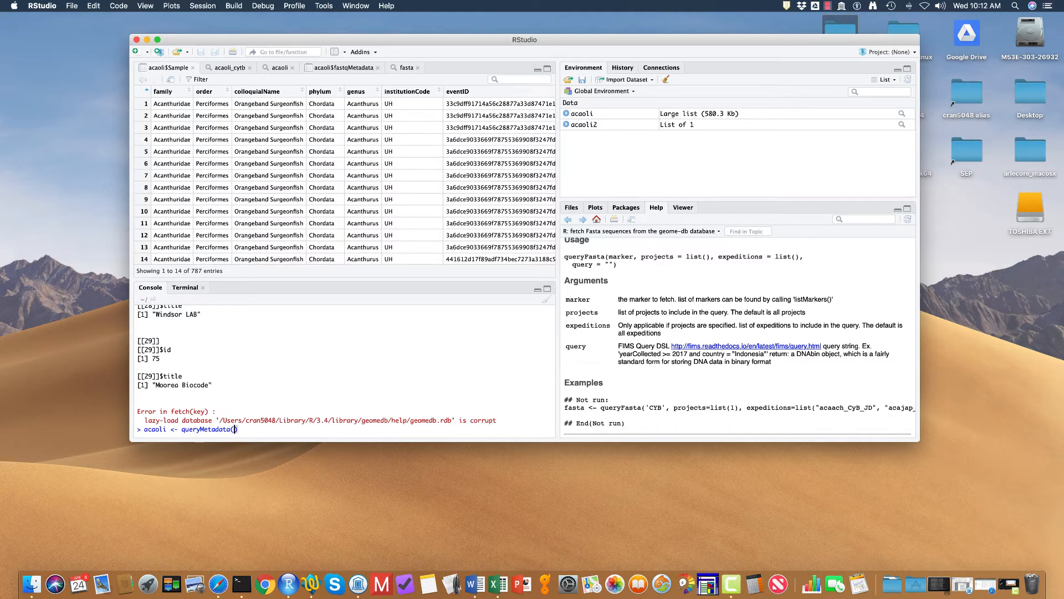
Complete the call with entity = "Sample" and query = "genus = Acanthurus AND specificEpithet = olivaceus", and run it.
type("entity = \"Sample\",")
type("query")
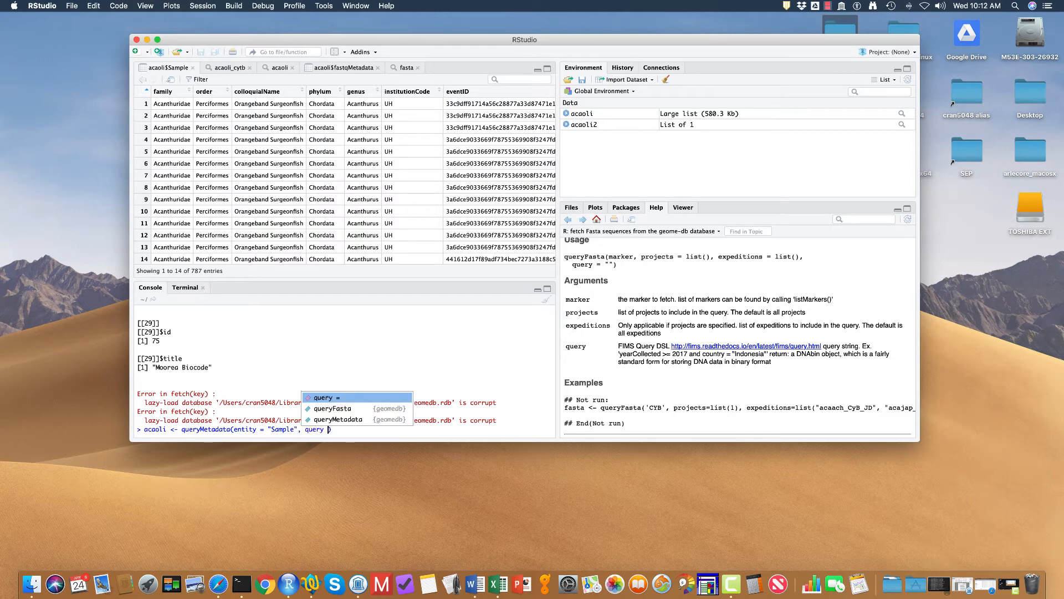
key("Tab")
type("\"")
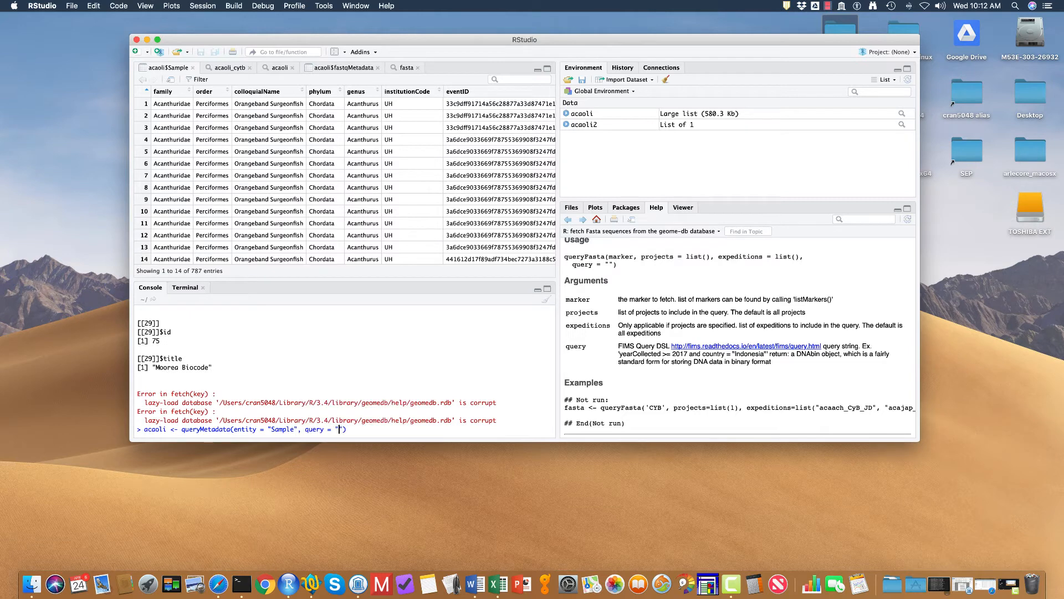
type("genus = Acanthurus AND spec")
type("ificEpithet = ")
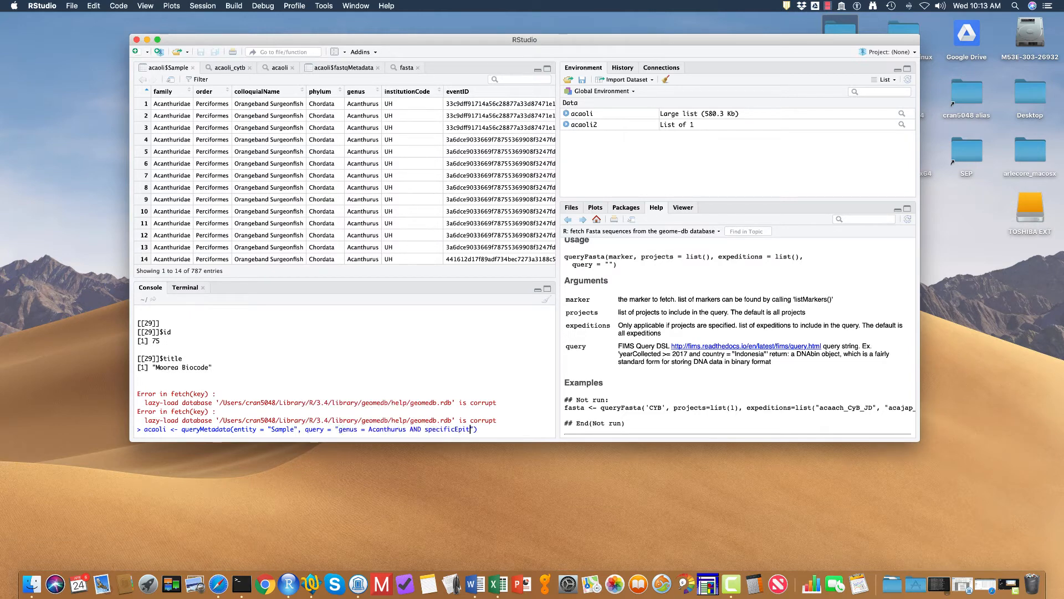
type("olivaceus")
key("Return")
Display the sample metadata table with View(acaoli$Sample).
type("View(acaoli$")
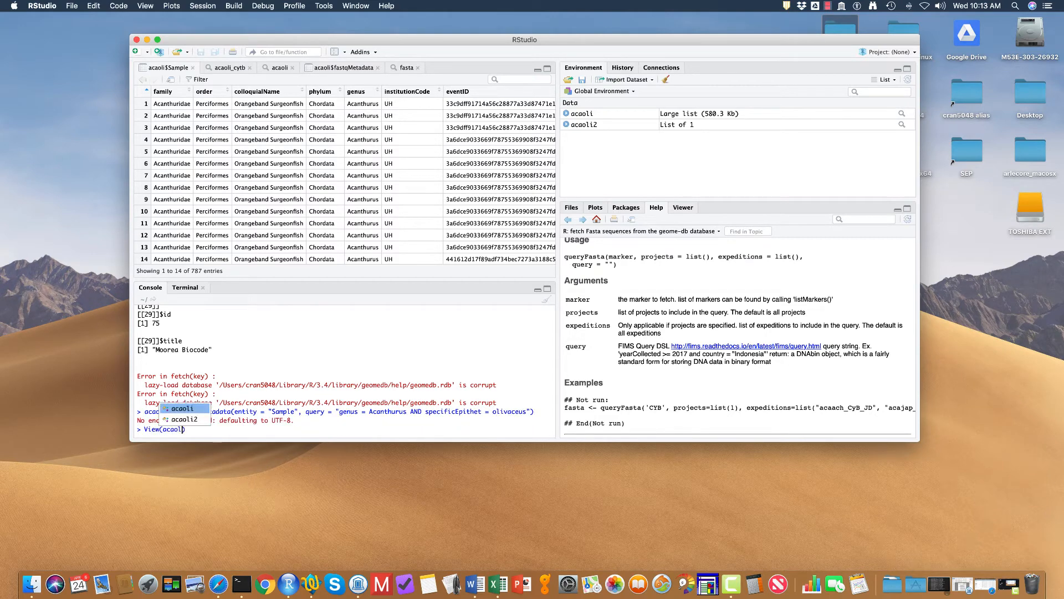
key("Return")
key("Return")
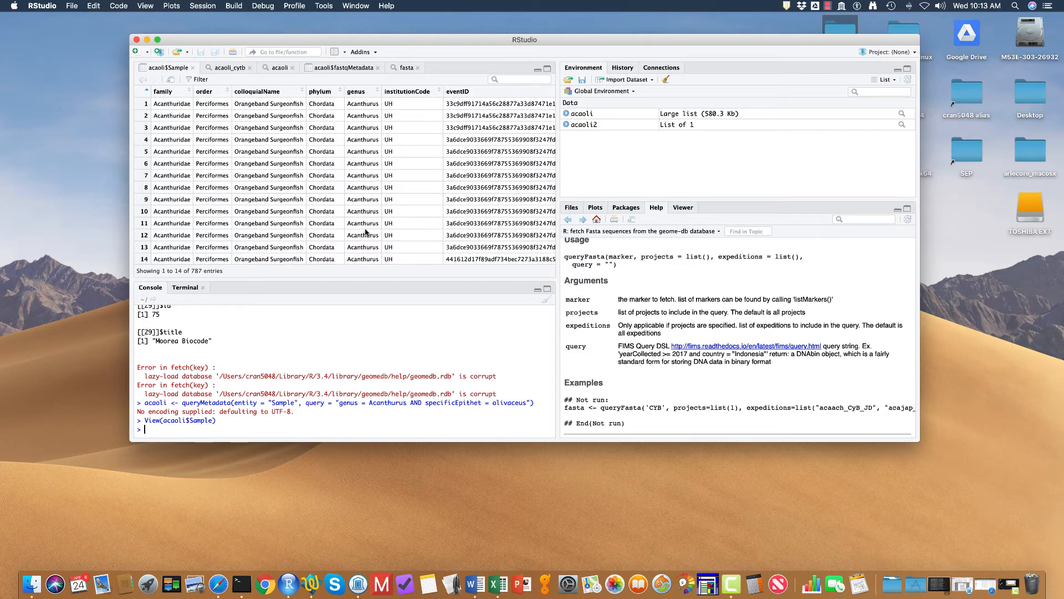
Recall the metadata query, remove its entity argument and change the function to queryFasta.
key("Up")
key("Up")
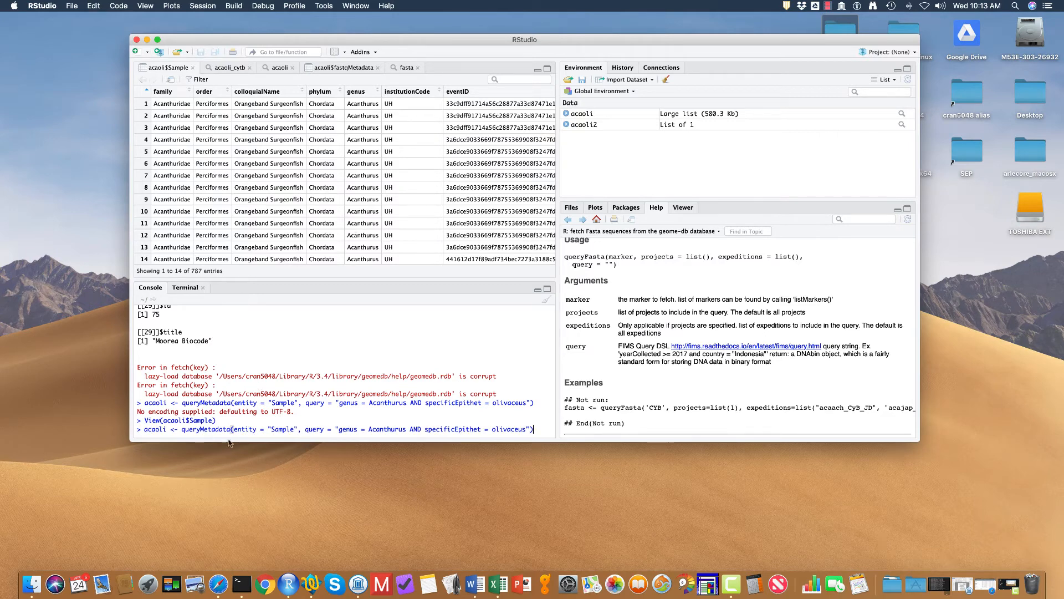
left_click(302, 429)
left_click_drag(303, 429, 236, 430)
key("BackSpace")
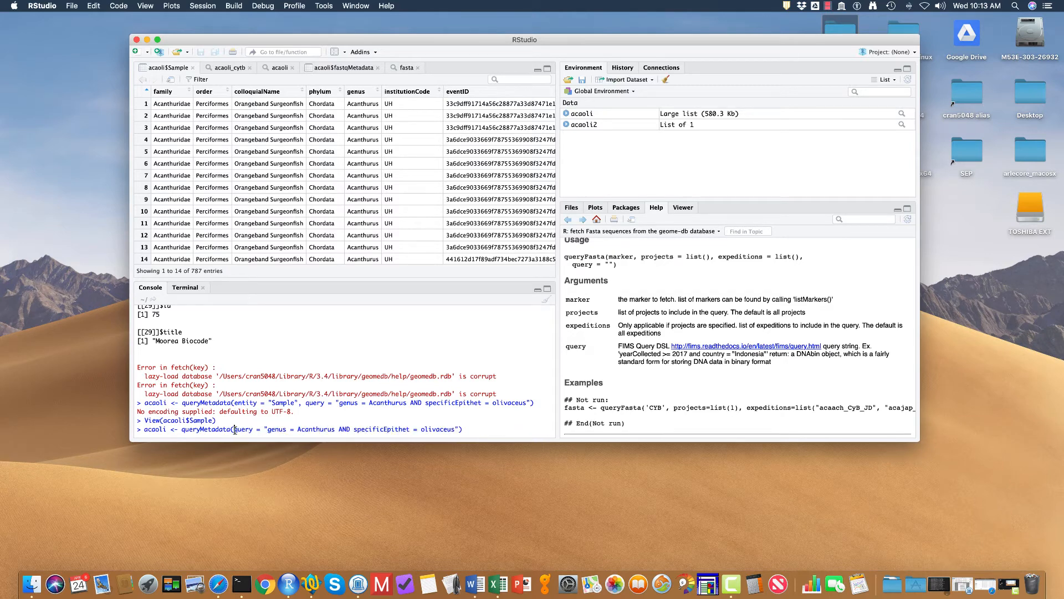
left_click_drag(227, 430, 201, 430)
type("Fasta")
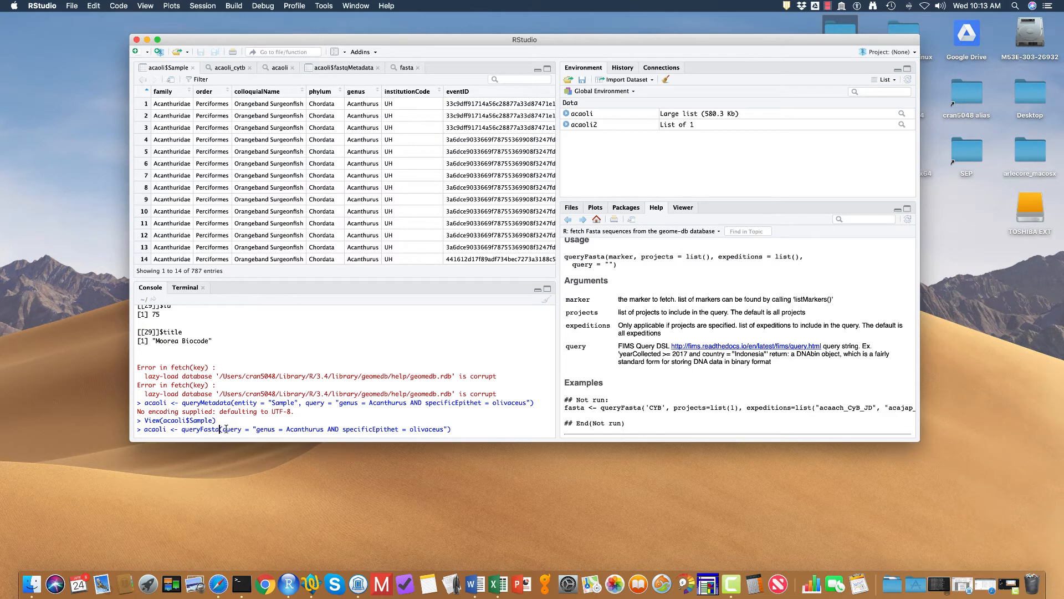
Add marker = "CYB" to the queryFasta call, assign the result to acaoli_fasta and run it.
left_click(449, 429)
type(", marke")
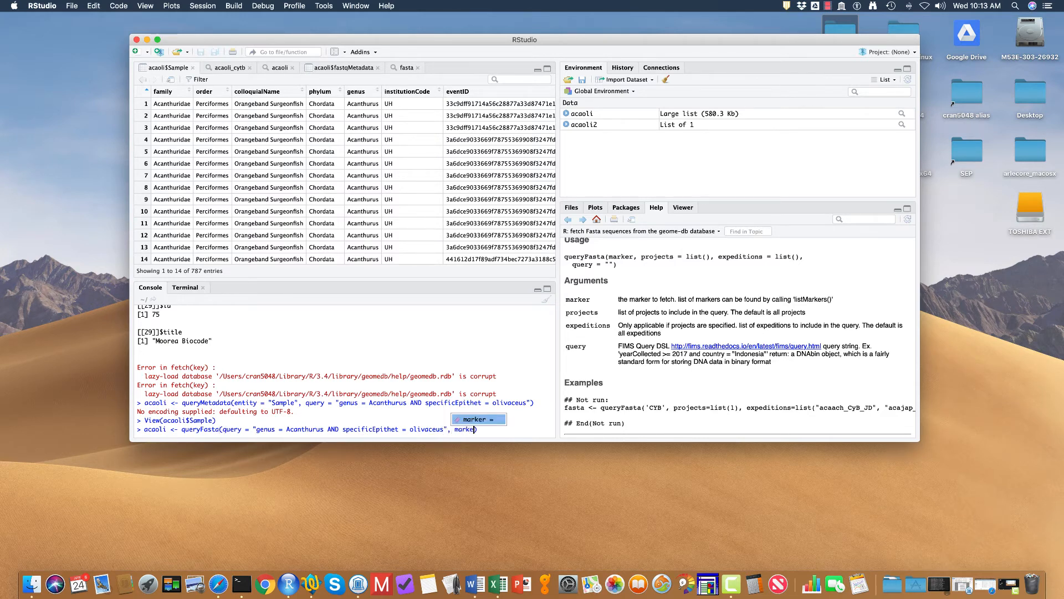
type("r")
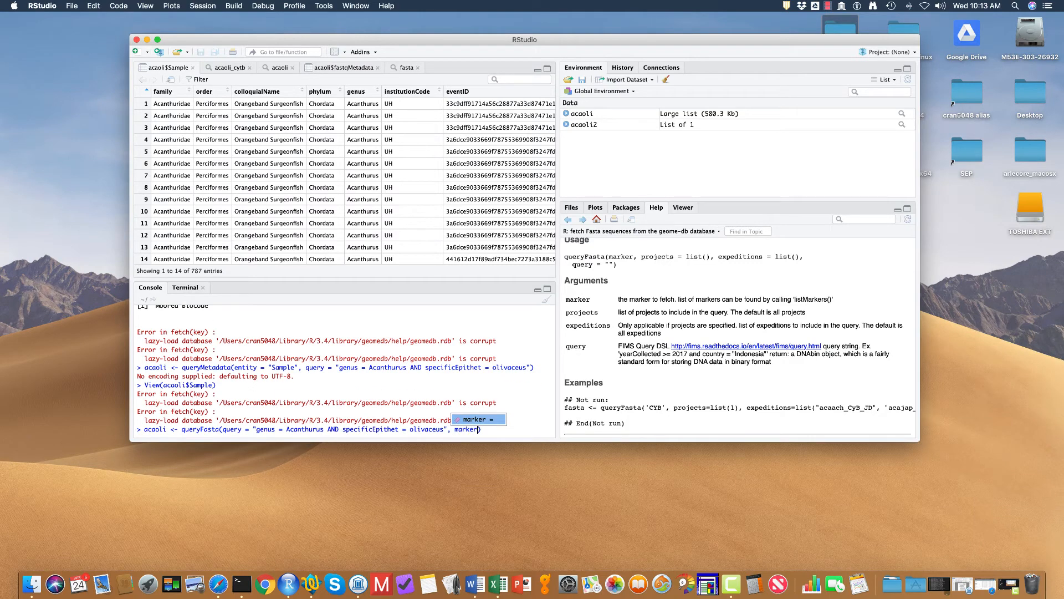
type(" = \"CYB")
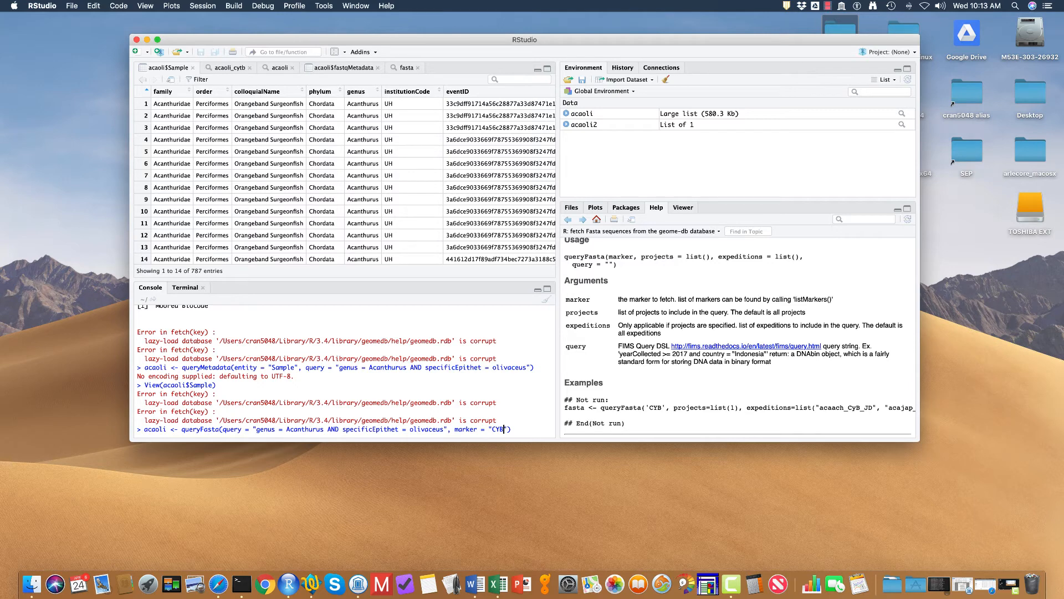
left_click(166, 428)
type("_fasta")
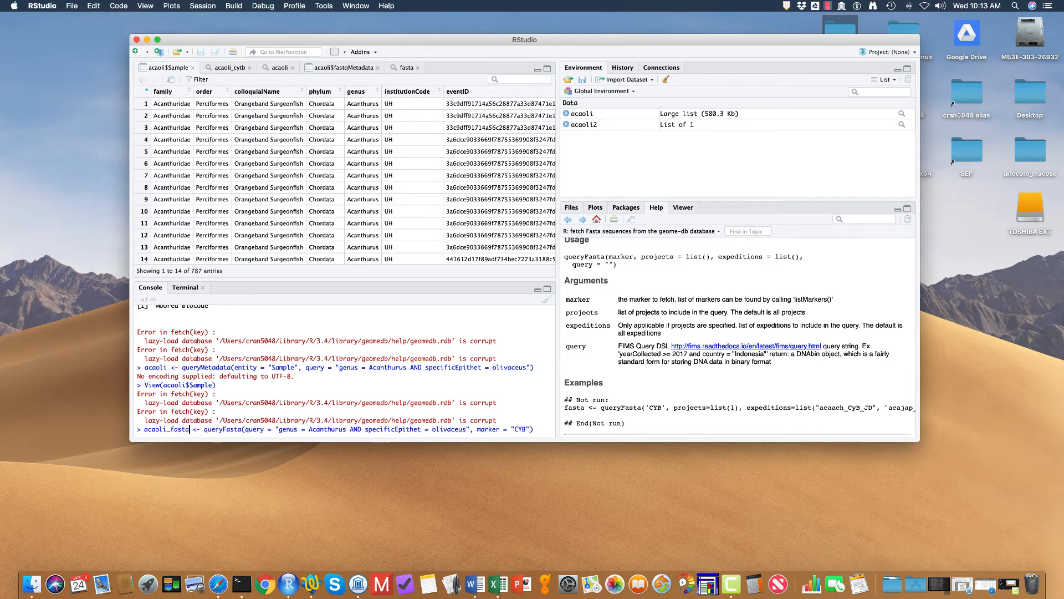
key("Return")
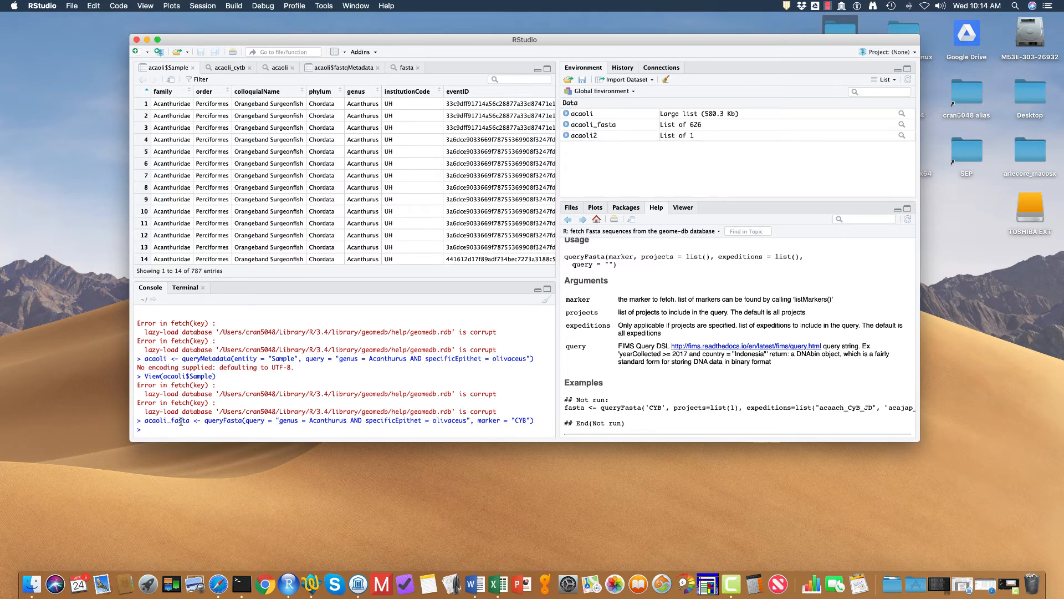
Print a summary of the acaoli_fasta object in the console.
type("acaoli")
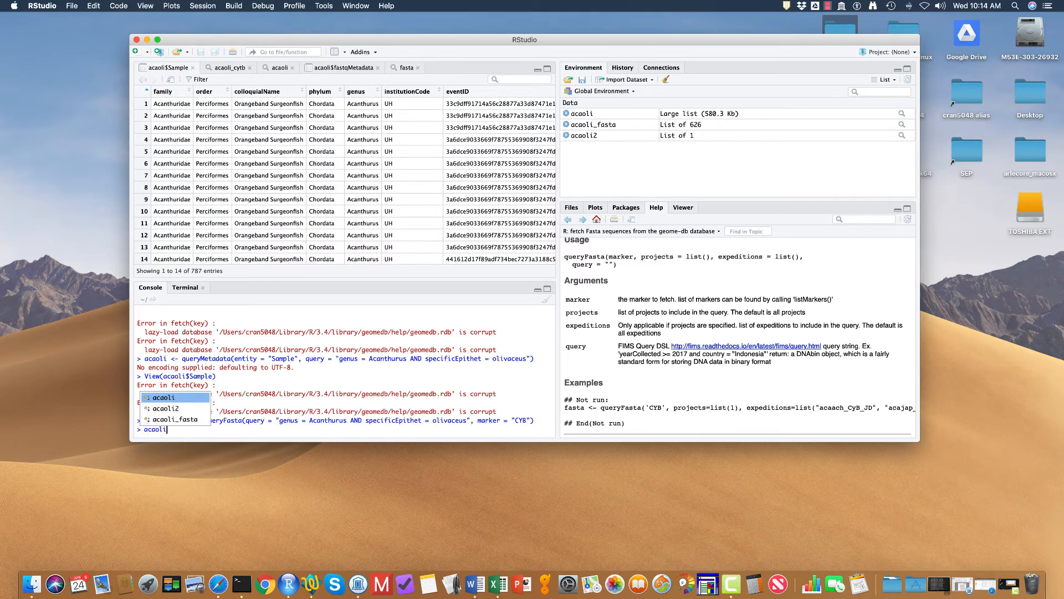
key("Down")
key("Down")
key("Return")
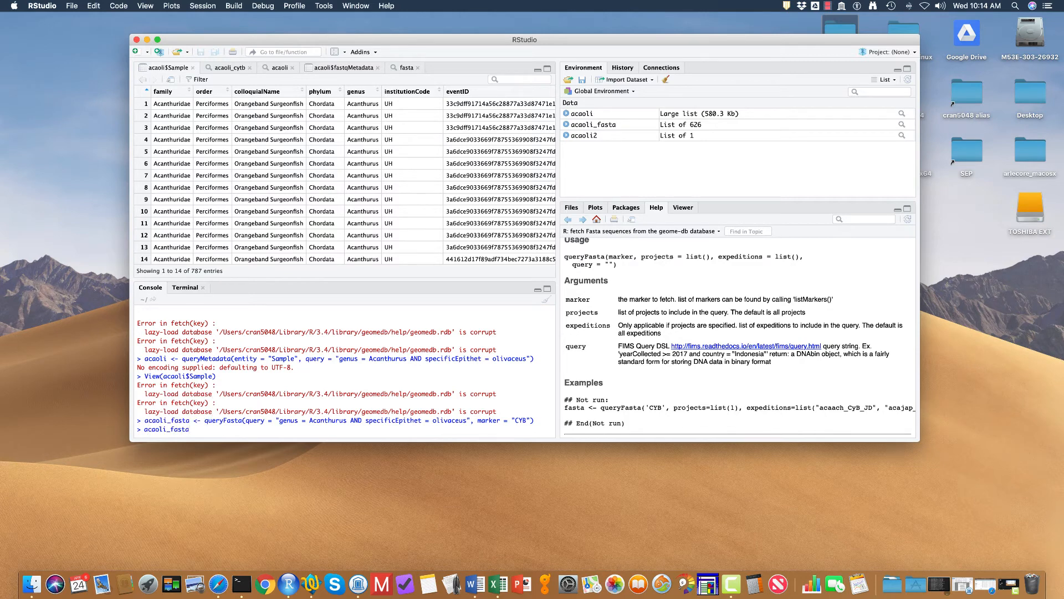
key("Return")
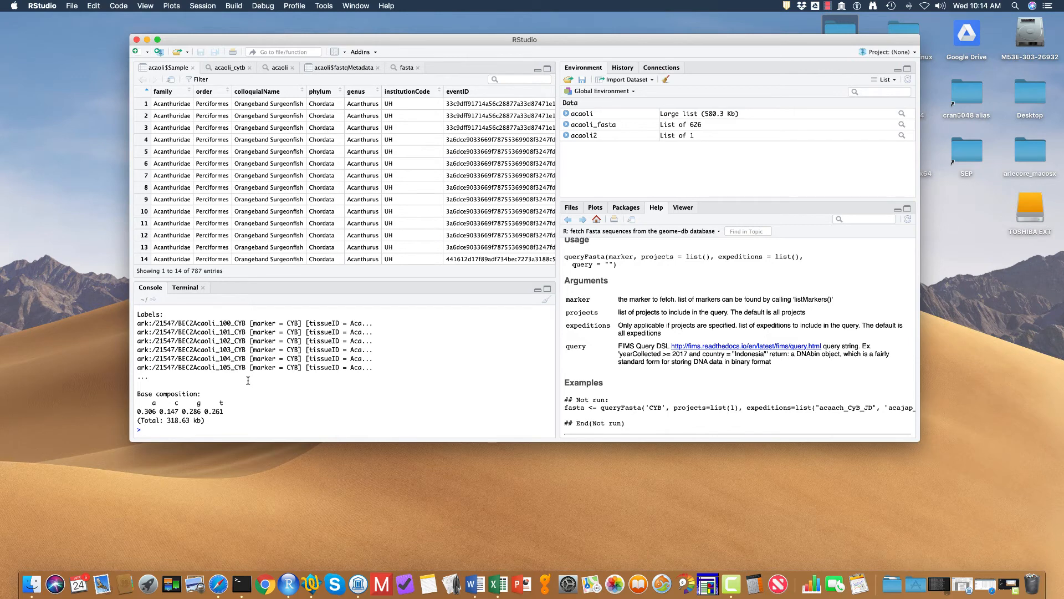
Print the nucleotide sequences as text with as.character(acaoli_fasta).
type("as.charact")
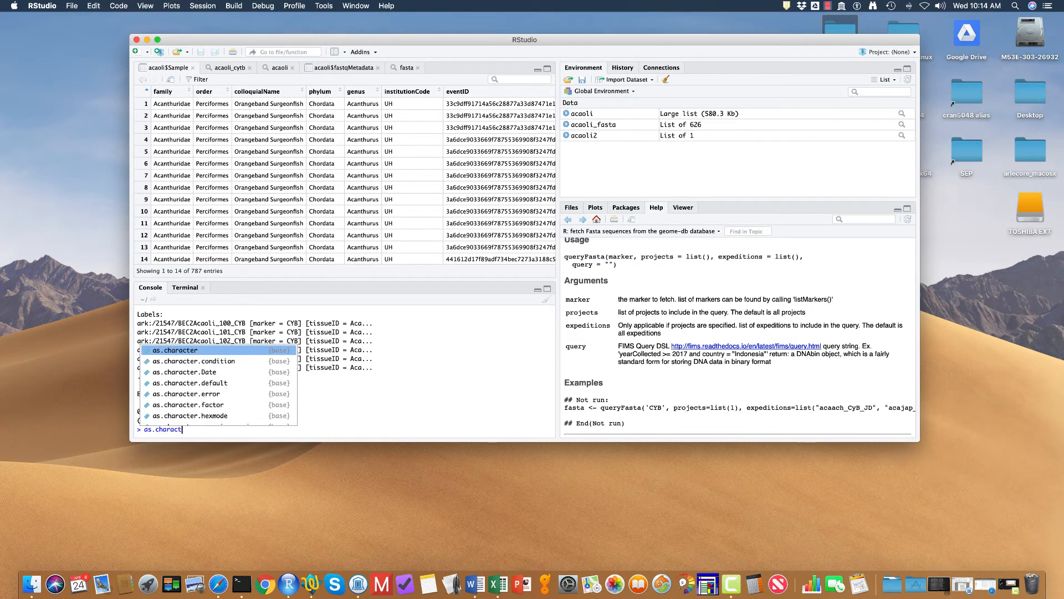
type("er(acaoli_fa")
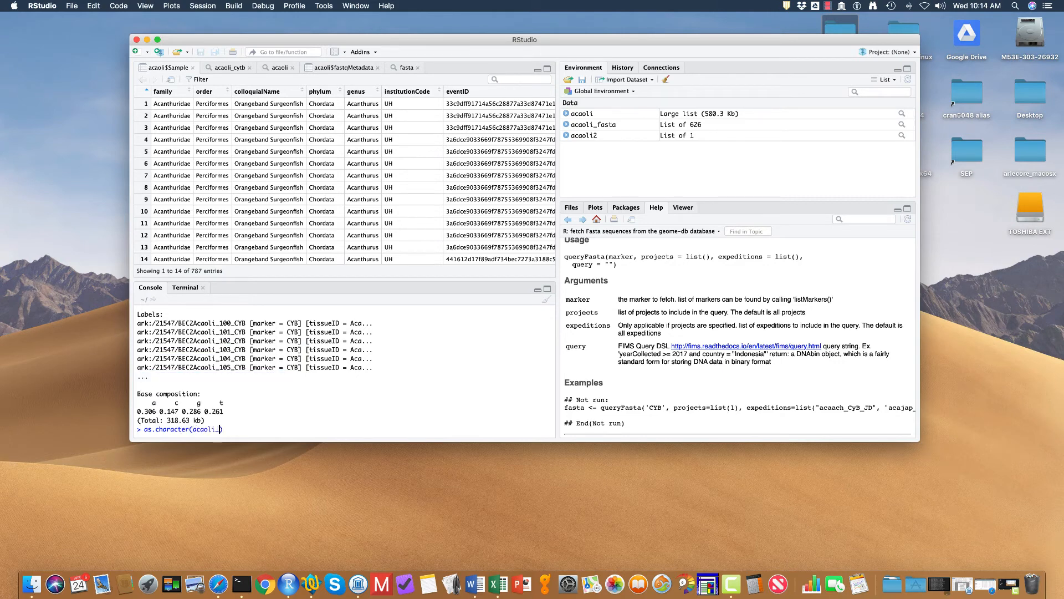
key("Tab")
key("Return")
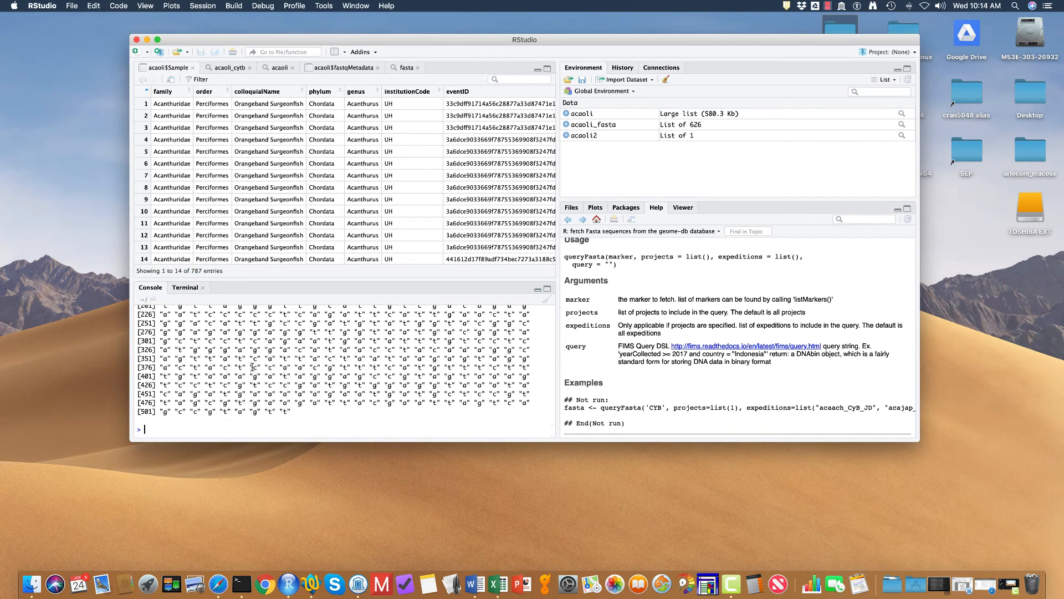
Recall the earlier queryMetadata command and replace its entity value with "fastqMetadata".
key("Up")
key("Up")
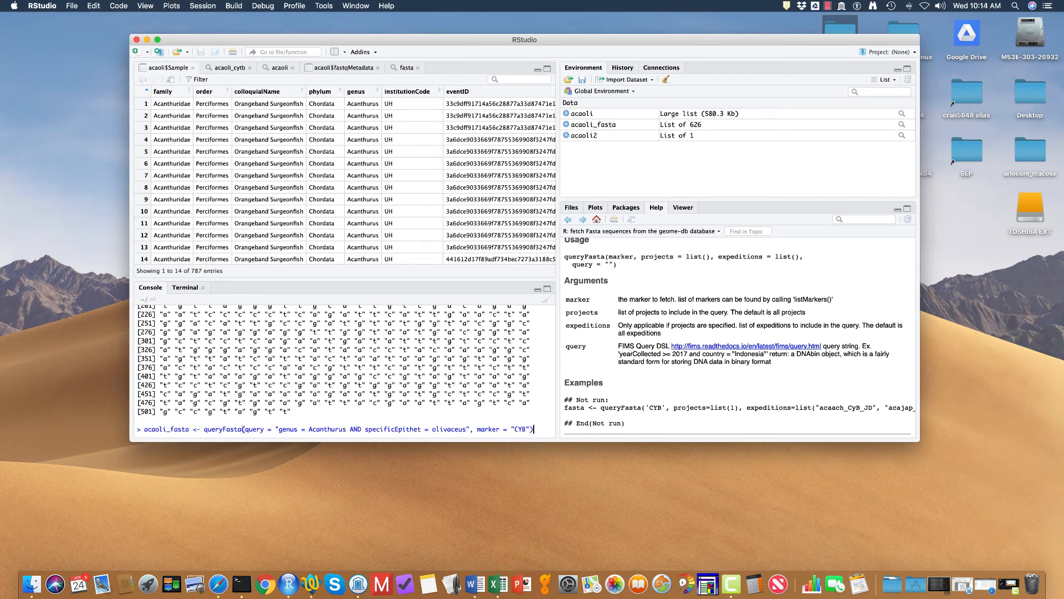
key("Up")
key("Up")
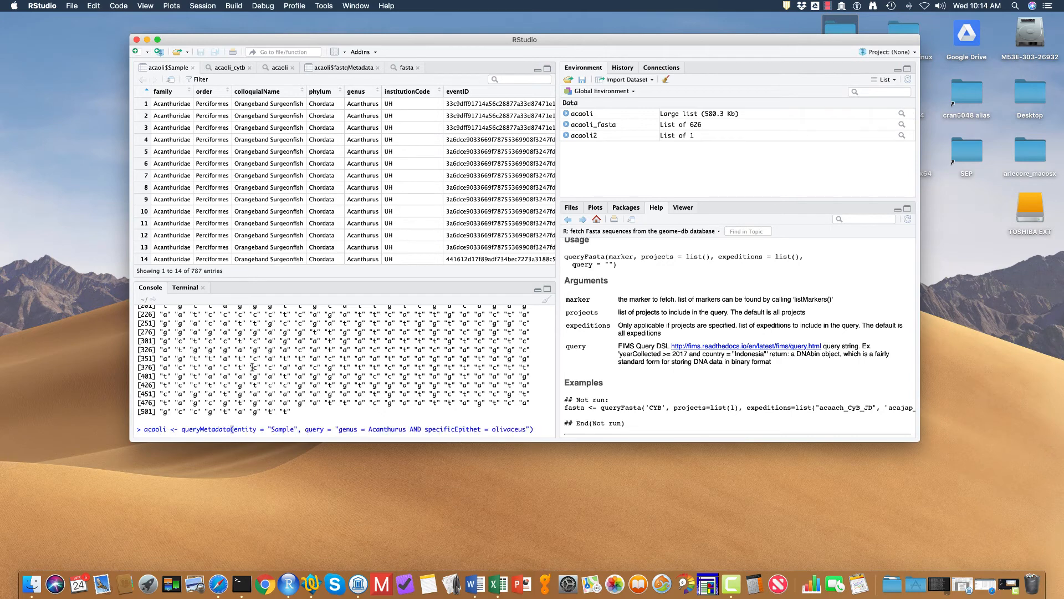
left_click(294, 430)
key("BackSpace")
key("BackSpace")
key("BackSpace")
key("BackSpace")
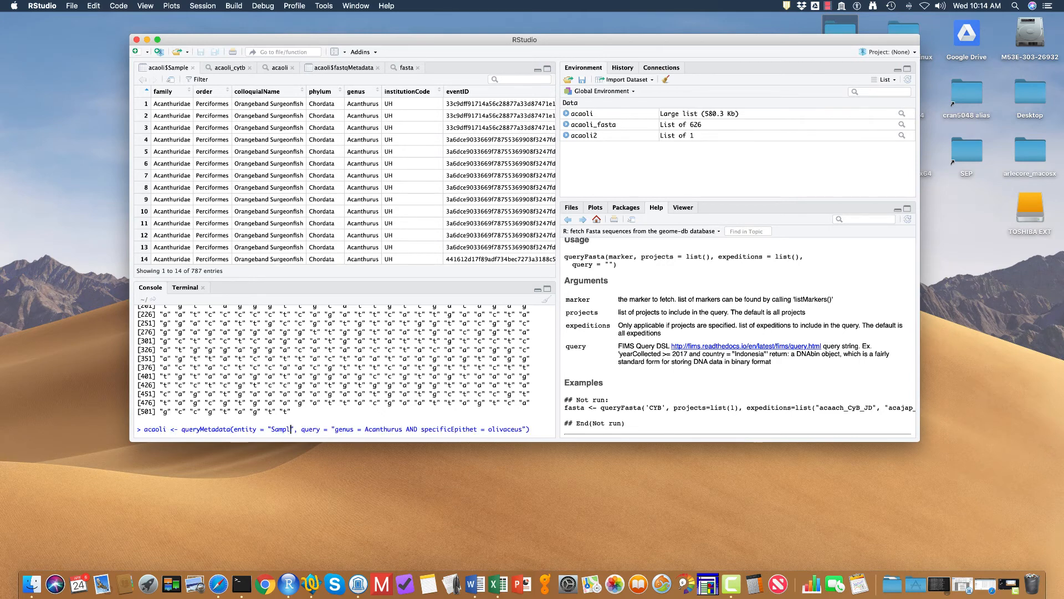
key("BackSpace")
key("BackSpace")
type("fastQMetadata")
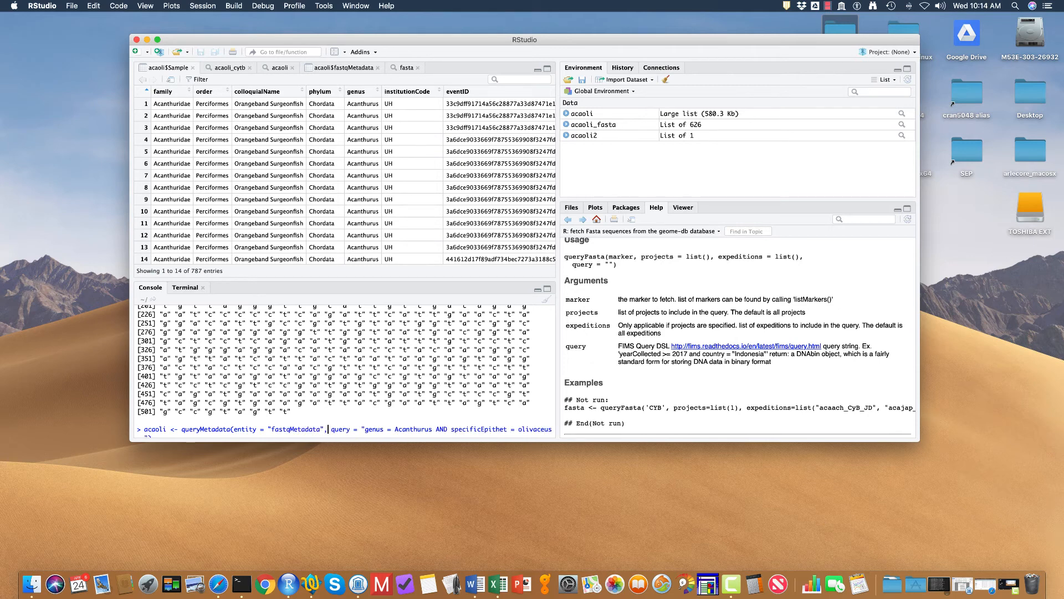
Add the argument project = 1 and extend the query string with "AND _exists_:bioSample".
type(" project ")
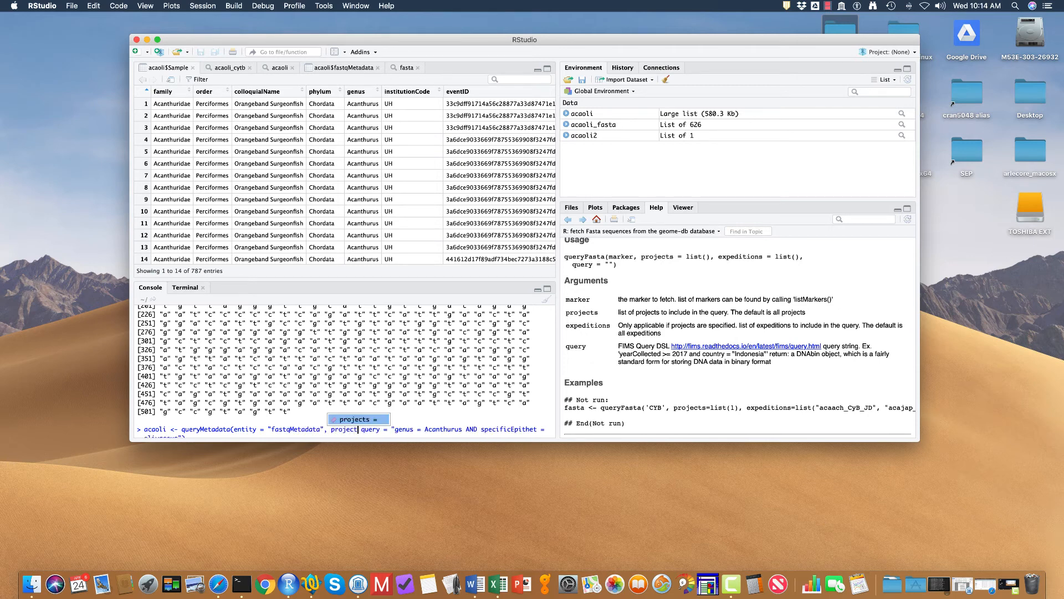
type("= 1")
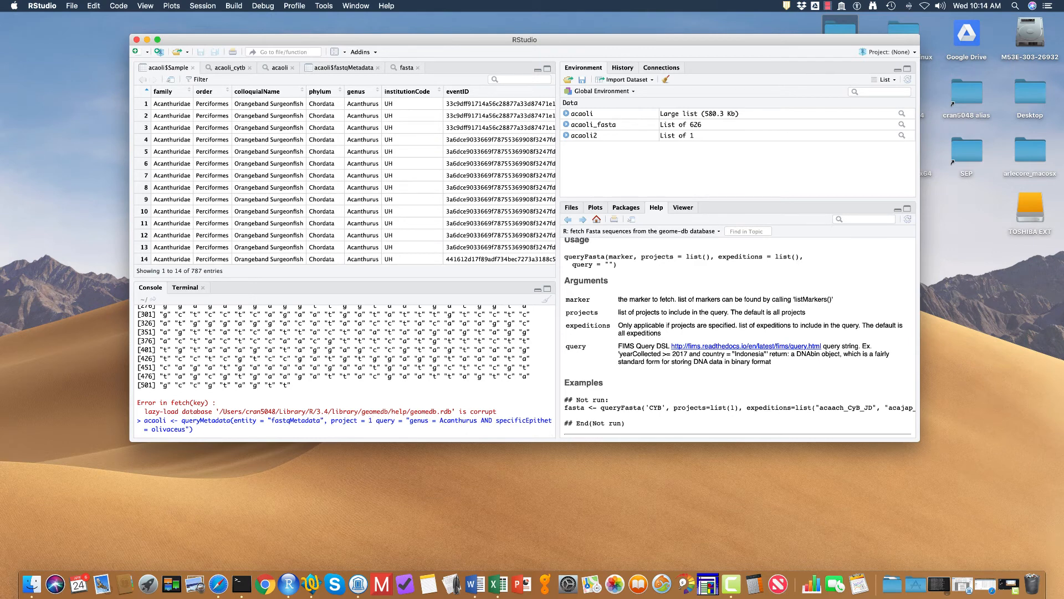
type(",")
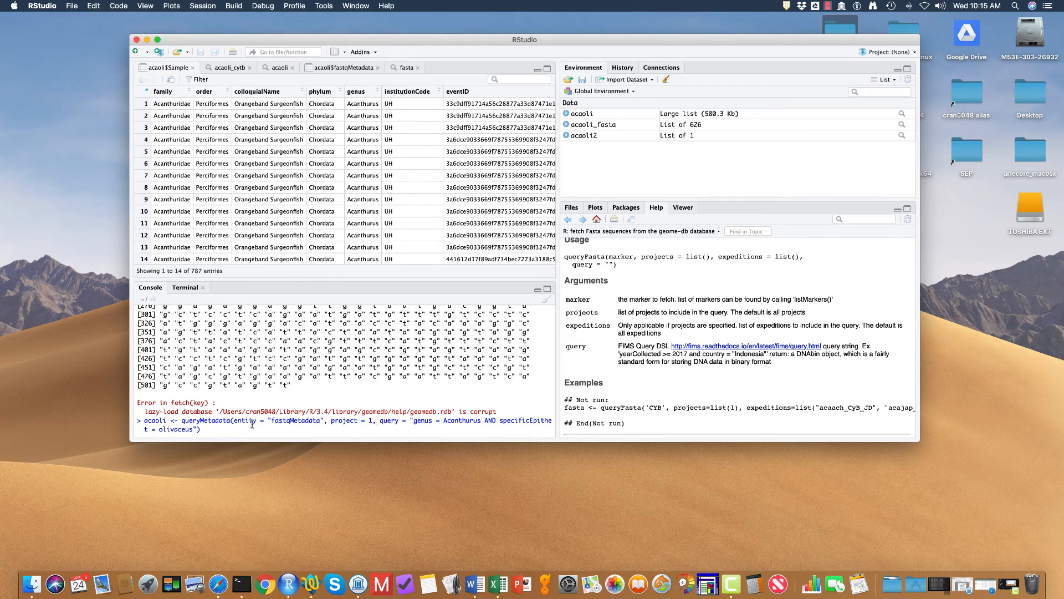
left_click(193, 429)
type("_exists_:bioSample")
left_click(196, 429)
type("AND")
Change the assigned object name to acaoli_fastq and run the metadata query.
left_click(168, 420)
type("_fastq")
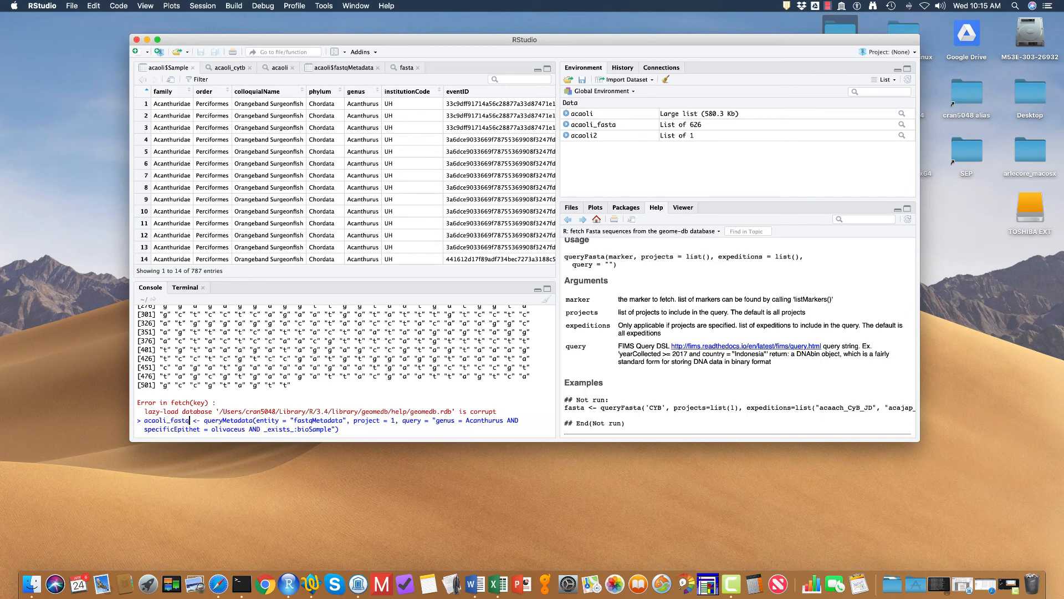
key("Return")
Open the query result as a table with View(acaoli_fastq$fastqMetadata).
type("View(acao")
type("li_fa")
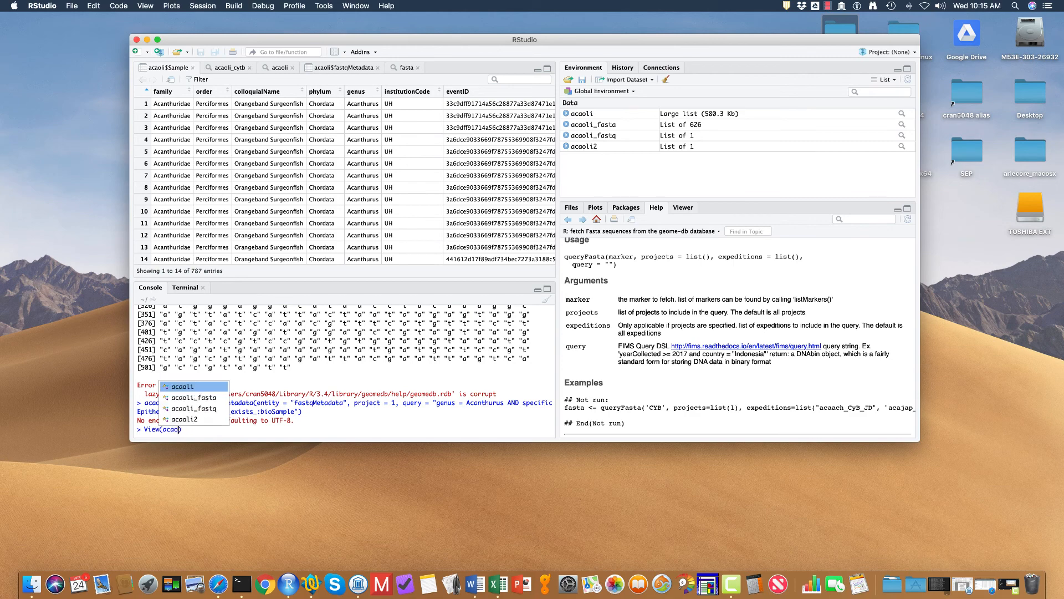
type("stq$fastqMetadata)")
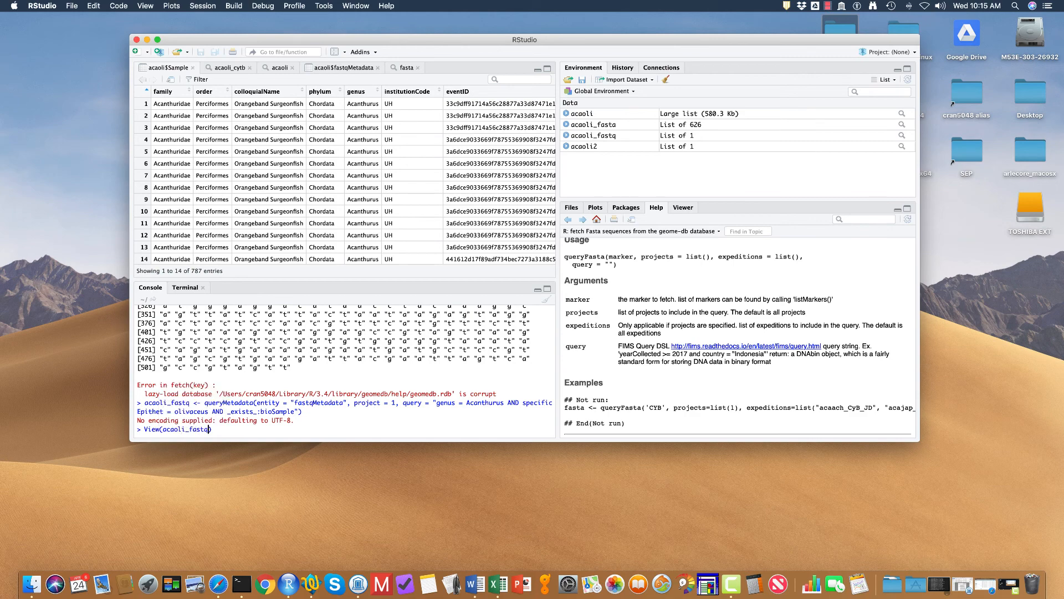
key("Return")
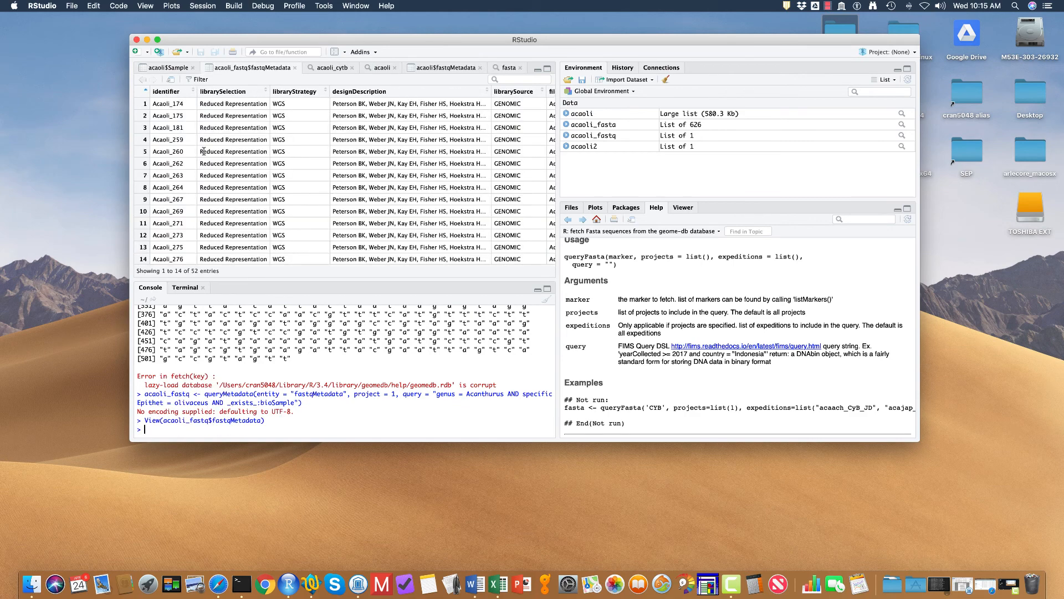
Examine the fastqMetadata table's columns from the sample identifiers through library, instrument and bioSample fields to the SRA run accessions.
scroll(203, 152, "right", 1)
scroll(204, 151, "left", 1)
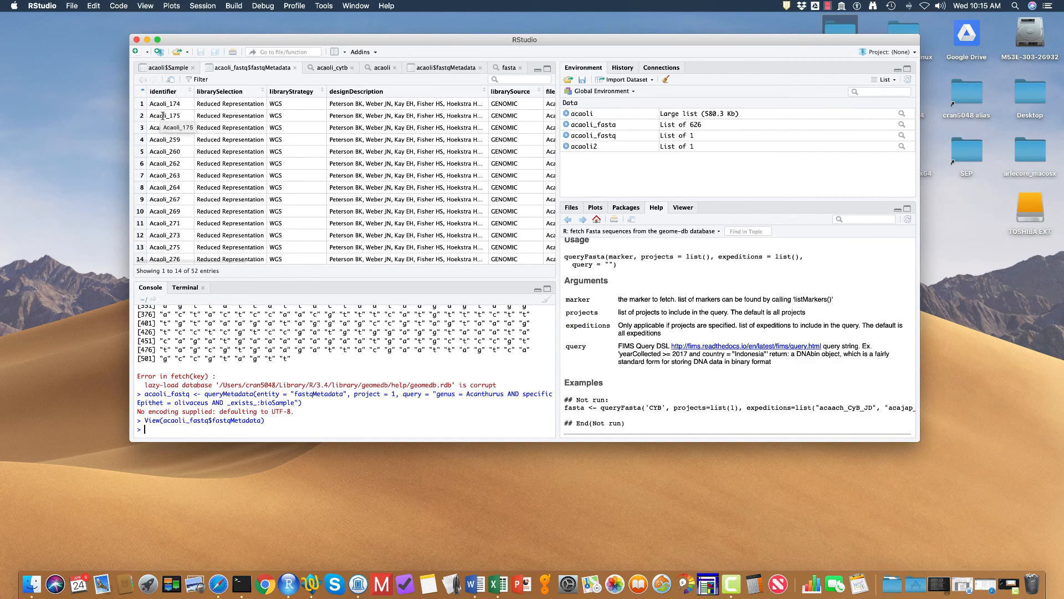
scroll(183, 127, "right", 5)
scroll(242, 125, "right", 4)
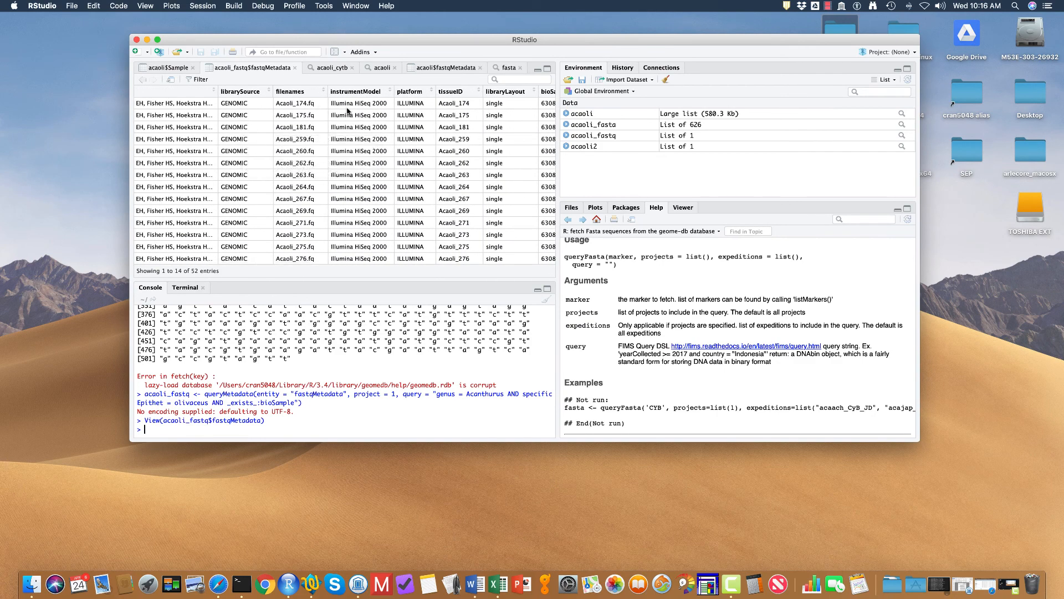
scroll(358, 112, "right", 3)
scroll(357, 112, "right", 4)
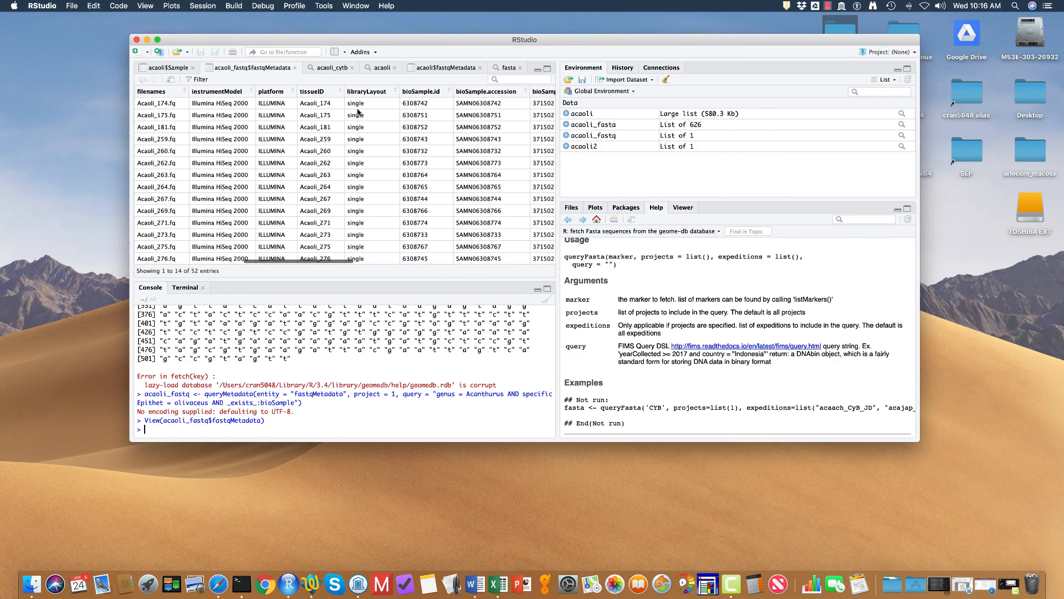
scroll(403, 105, "right", 10)
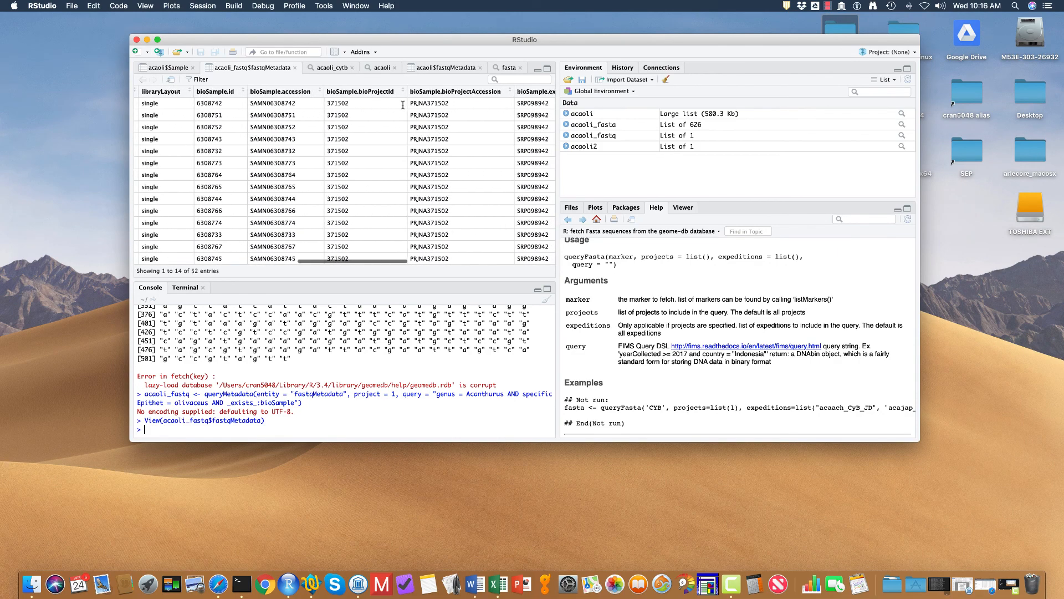
scroll(403, 107, "right", 4)
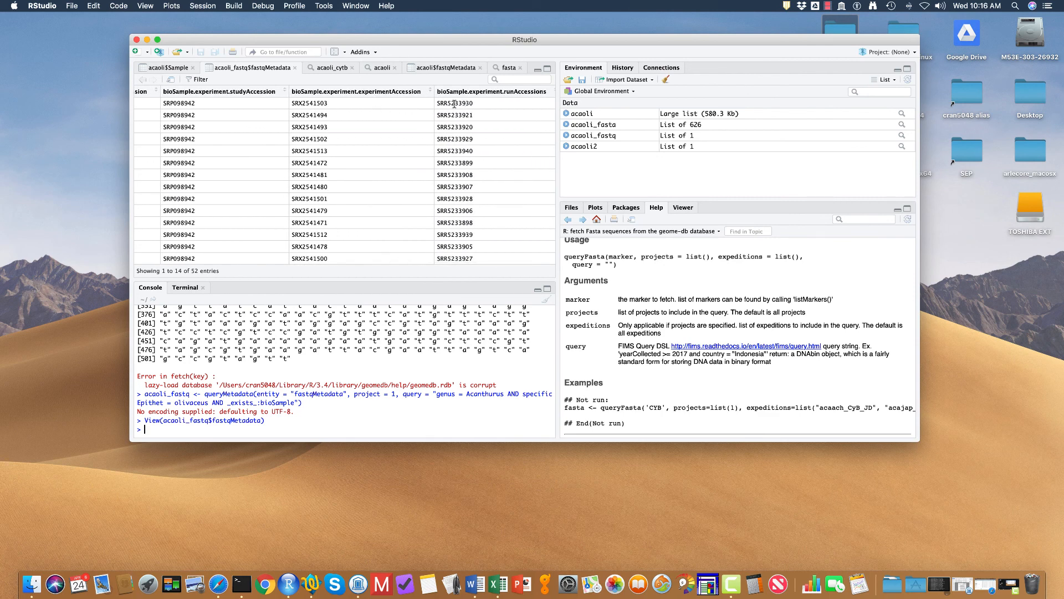
Select the run accession SRR5233930 in the first row and switch to Safari.
double_click(454, 103)
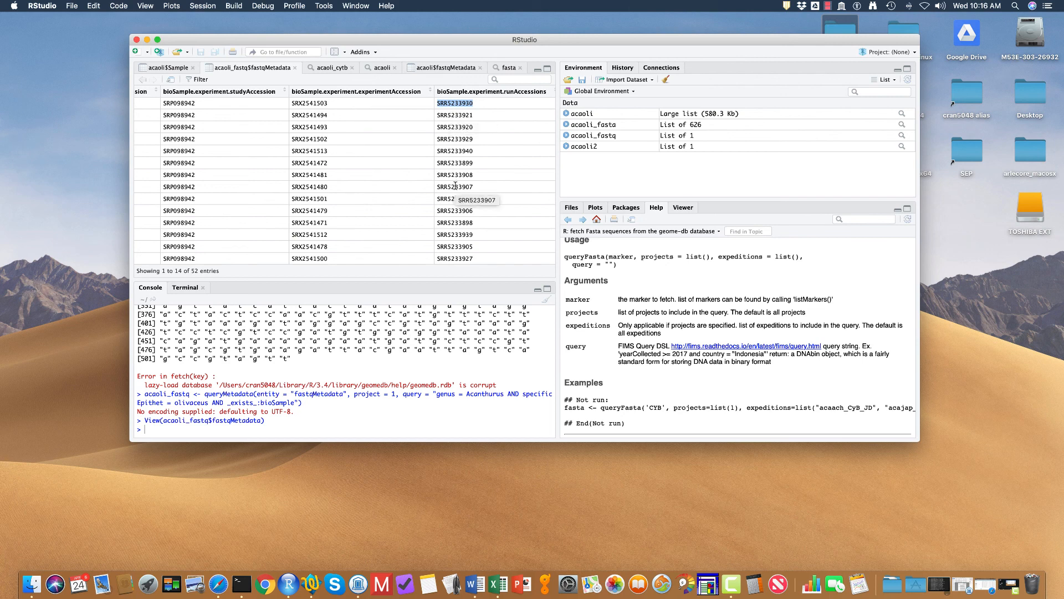
left_click(219, 584)
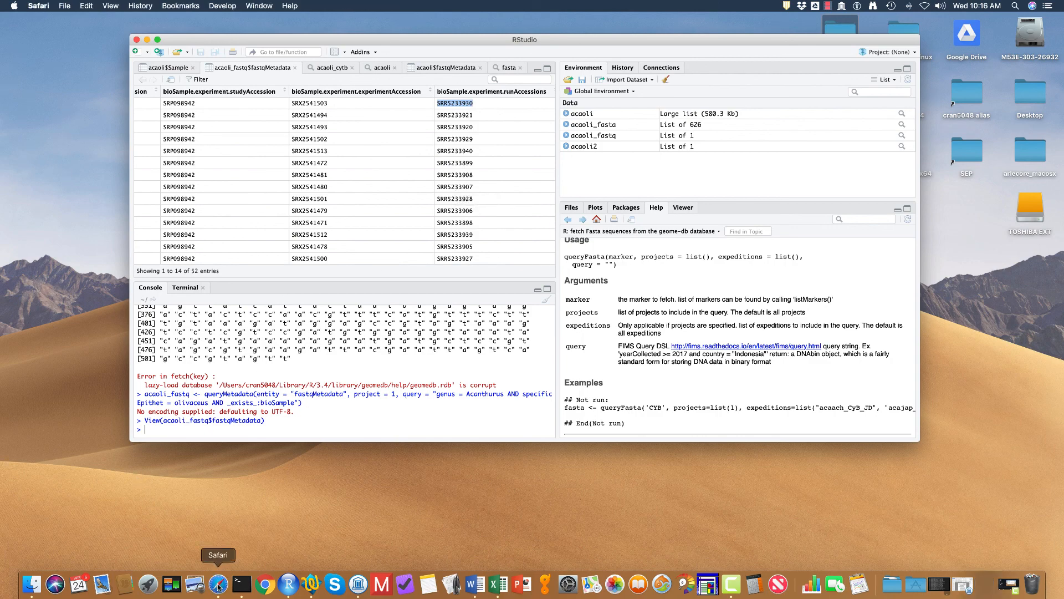